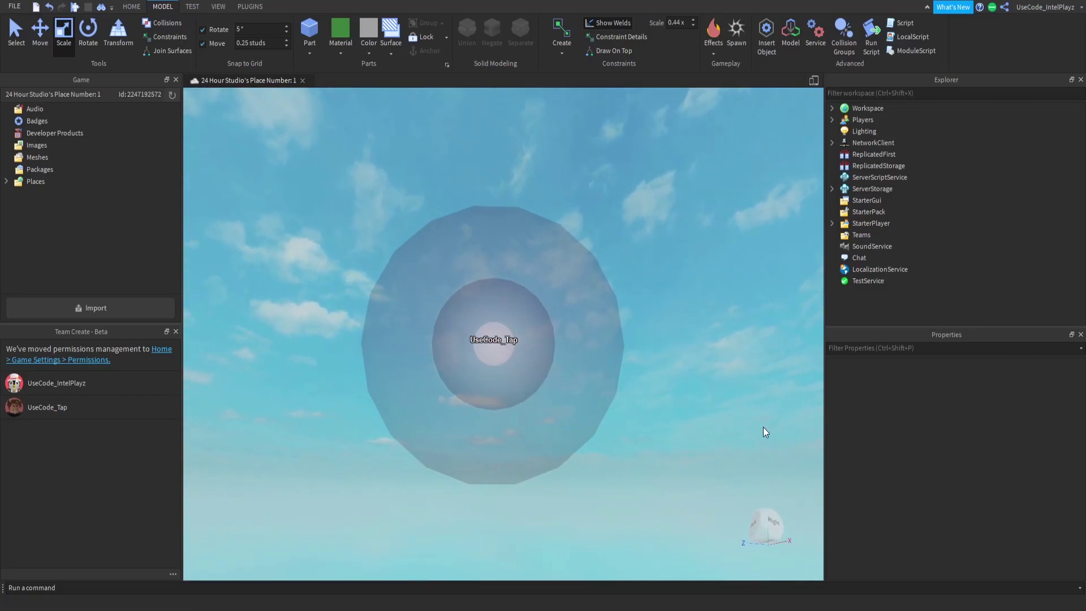
# Step: Examine the empty baseplate from above, close up and along its far corners
pyautogui.moveTo(765, 427); pyautogui.dragTo(762, 432, button='right')
pyautogui.moveTo(565, 421); pyautogui.dragTo(560, 380, button='right')
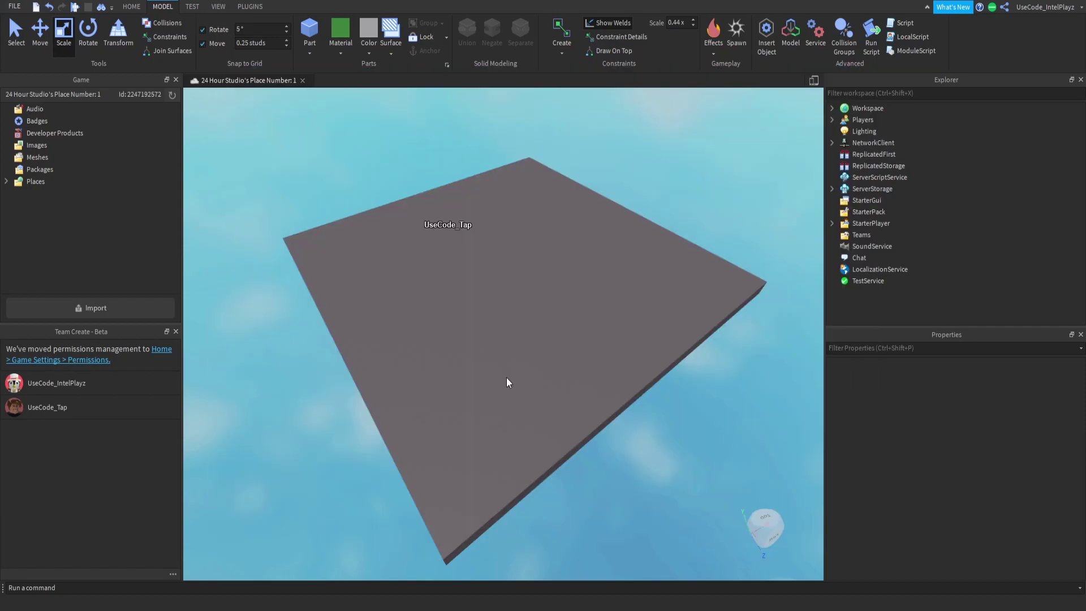
pyautogui.scroll(5, 534, 271)
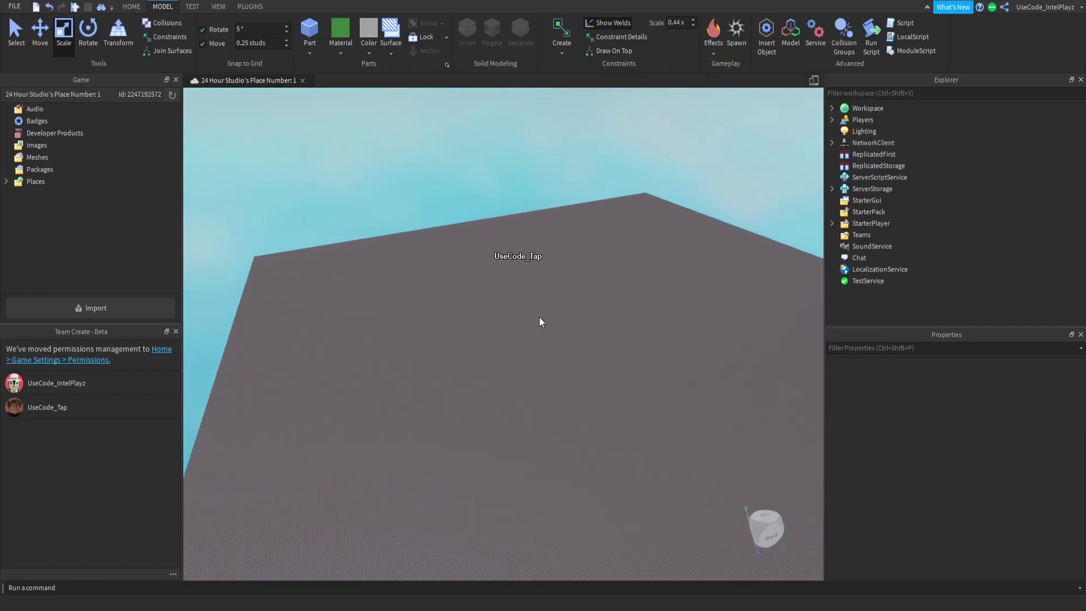
pyautogui.press('w')
pyautogui.moveTo(539, 298); pyautogui.dragTo(527, 321, button='right')
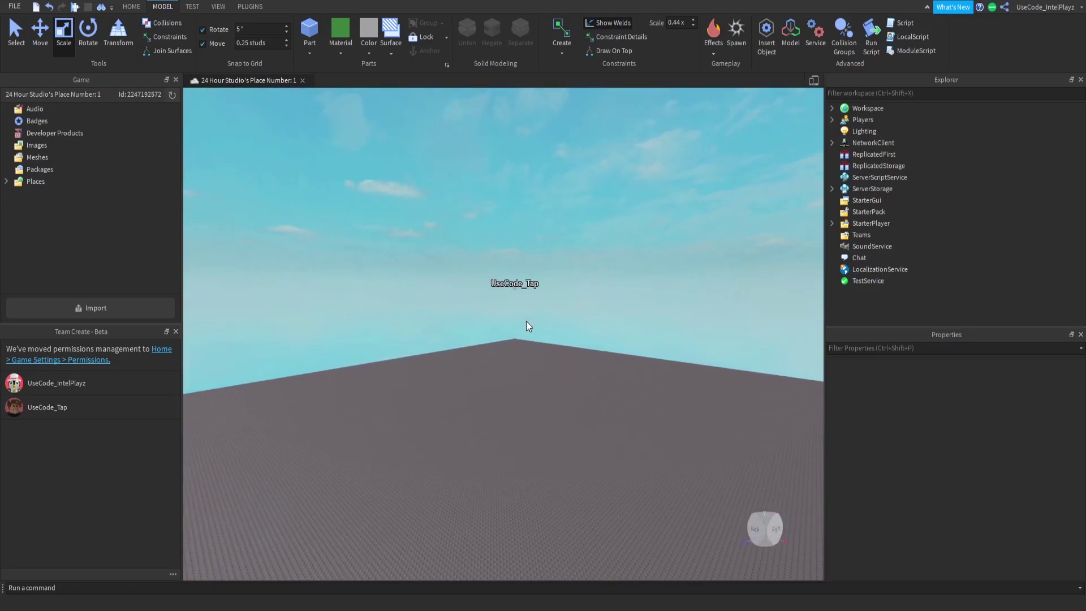
pyautogui.moveTo(360, 423); pyautogui.dragTo(401, 398, button='right')
pyautogui.moveTo(474, 406); pyautogui.dragTo(488, 402, button='right')
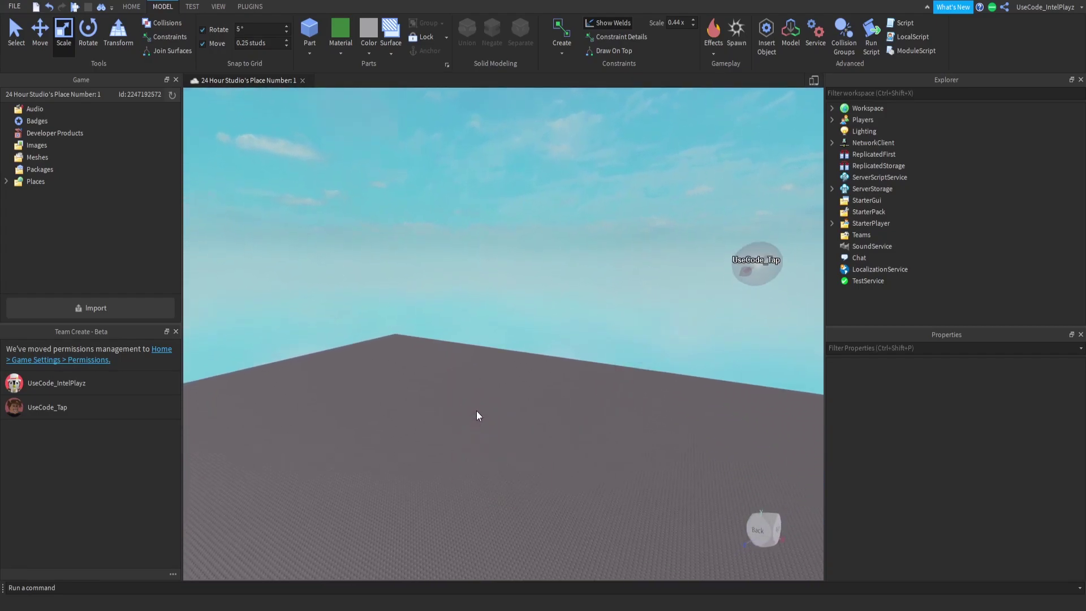
pyautogui.scroll(-5, 477, 412)
pyautogui.scroll(-3, 477, 412)
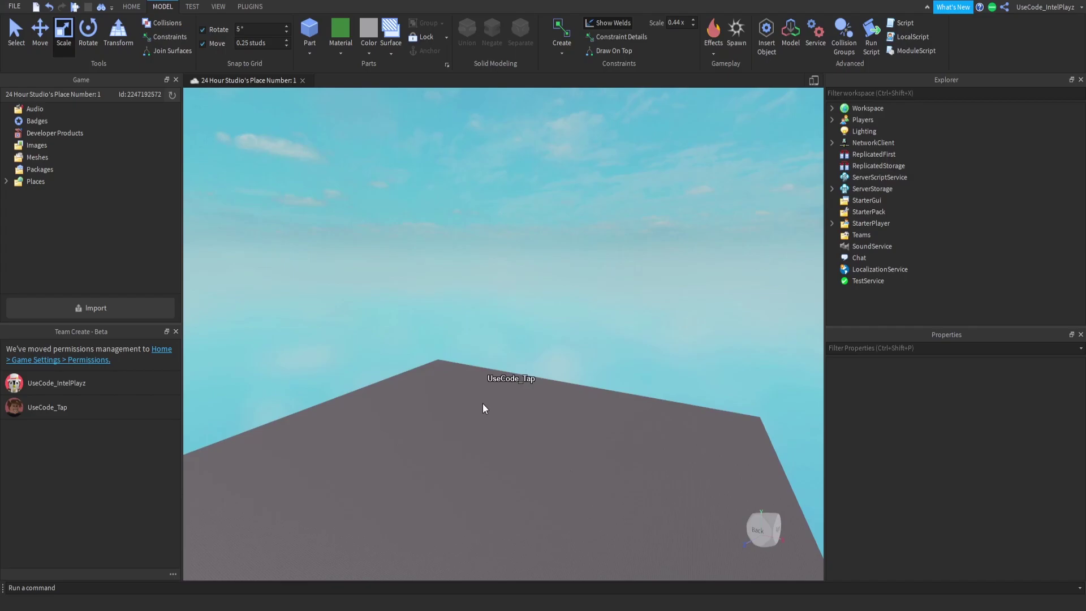
pyautogui.moveTo(509, 390); pyautogui.dragTo(518, 387, button='right')
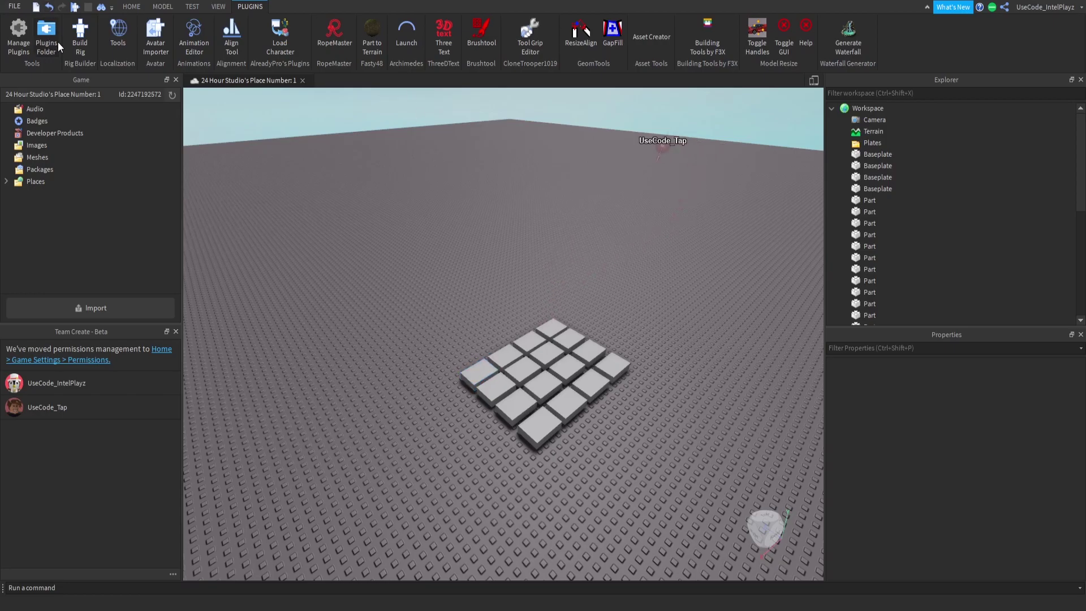
# Step: Insert a block rig dummy on the plate grid and duplicate it onto two other plates
pyautogui.click(80, 35)
pyautogui.click(532, 300)
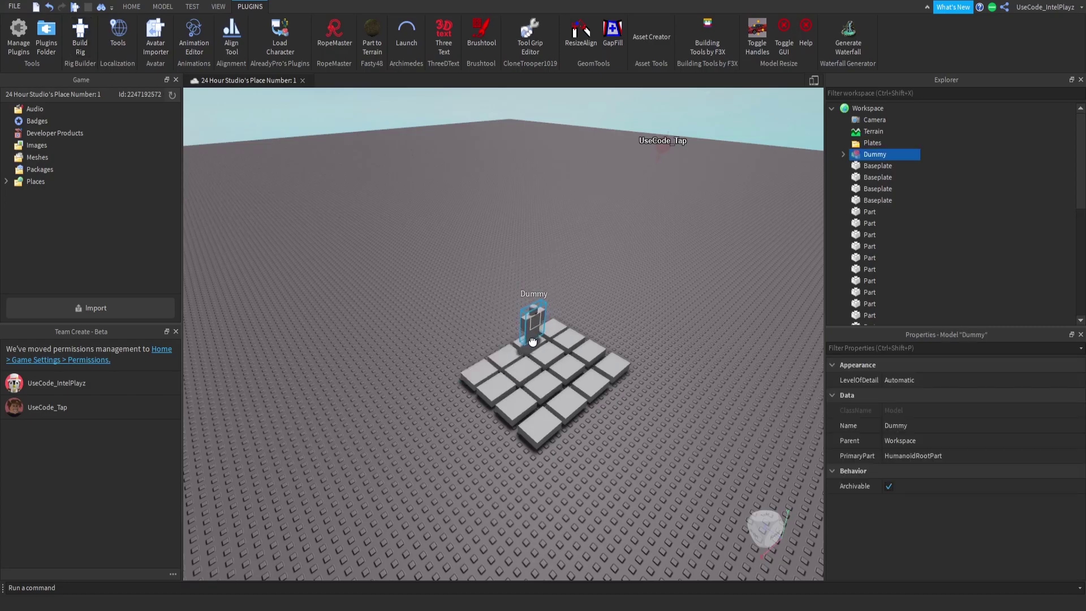
pyautogui.hotkey('ctrl', 'd')
pyautogui.moveTo(532, 325); pyautogui.dragTo(608, 362)
pyautogui.hotkey('ctrl', 'd')
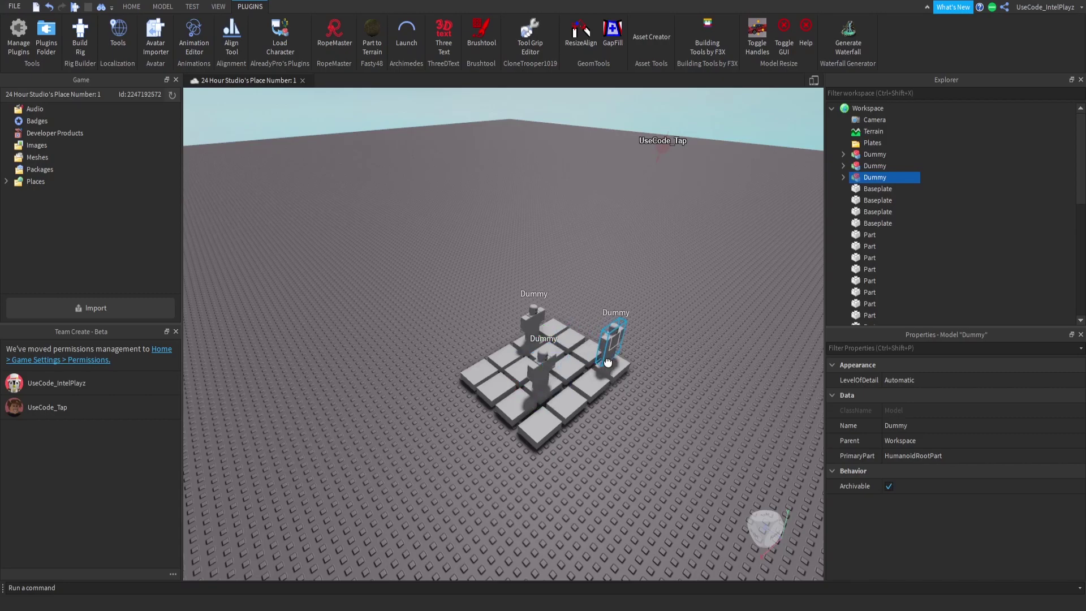
pyautogui.click(654, 421)
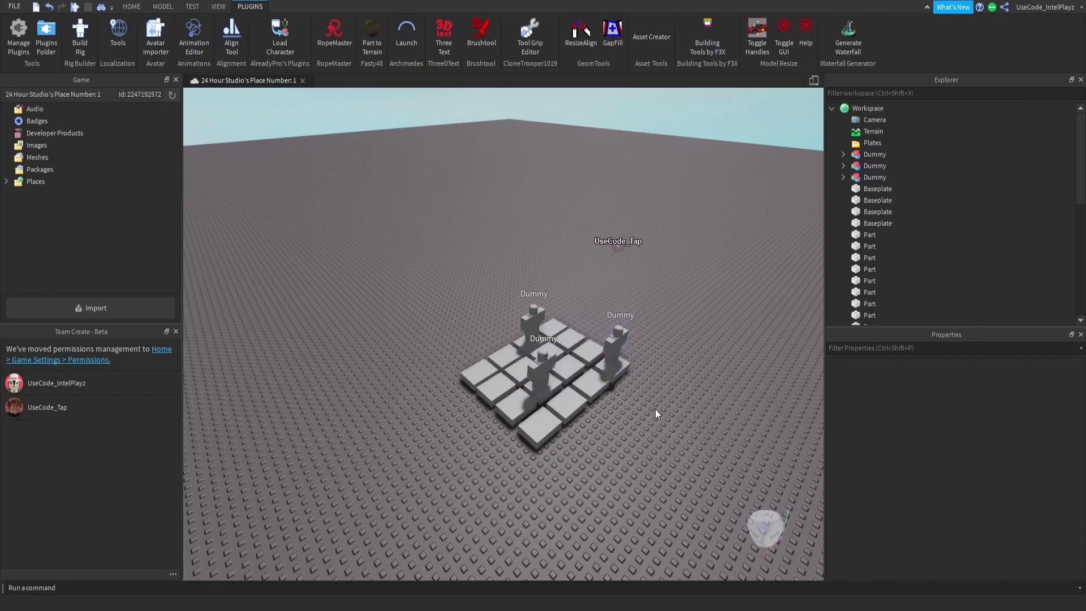
# Step: Delete the two duplicated dummies, leaving only the one at the far corner of the plate grid
pyautogui.press('w')
pyautogui.moveTo(663, 396); pyautogui.dragTo(663, 396, button='right')
pyautogui.press('d')
pyautogui.press('a')
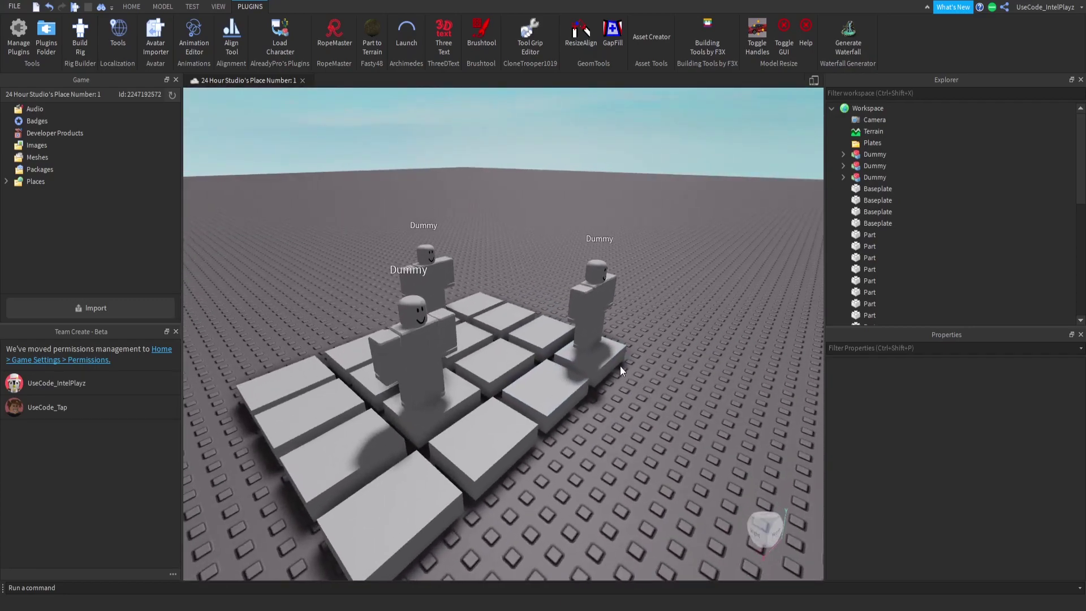
pyautogui.click(601, 309)
pyautogui.press('Delete')
pyautogui.click(444, 310)
pyautogui.press('Delete')
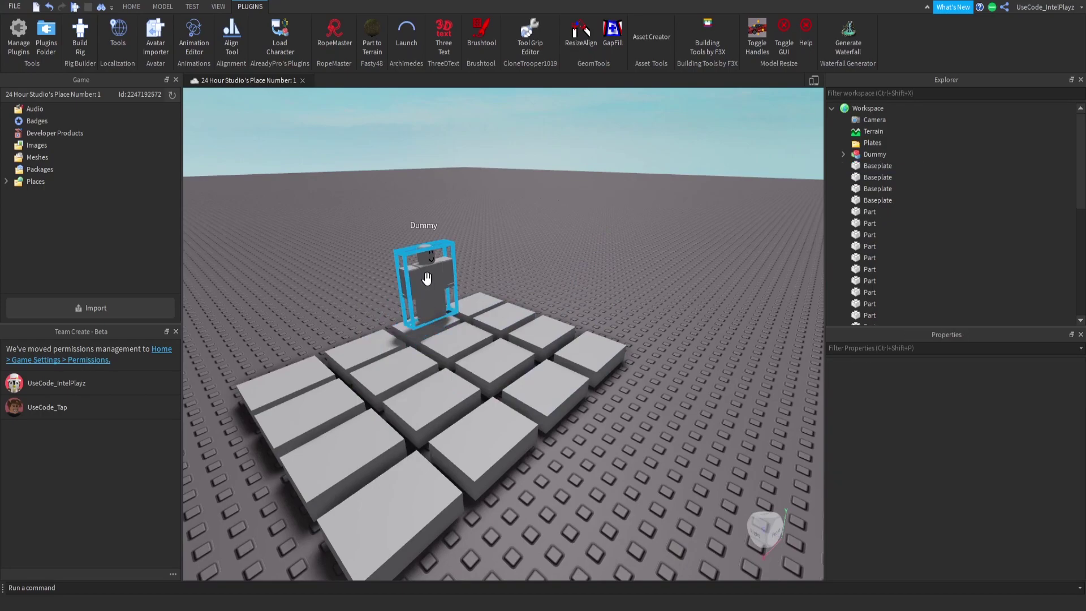
# Step: Scale the remaining dummy up to a giant size along its vertical axis and focus on it
pyautogui.click(406, 287)
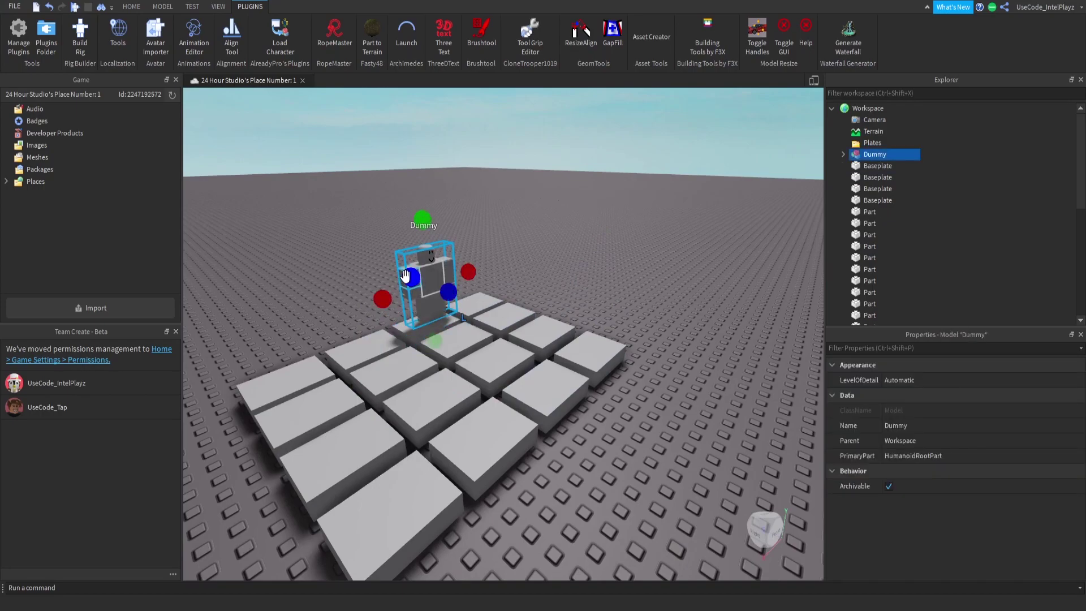
pyautogui.moveTo(417, 228); pyautogui.dragTo(411, 109)
pyautogui.moveTo(519, 293); pyautogui.dragTo(520, 293, button='right')
pyautogui.scroll(-6, 519, 293)
pyautogui.moveTo(499, 276); pyautogui.dragTo(504, 87)
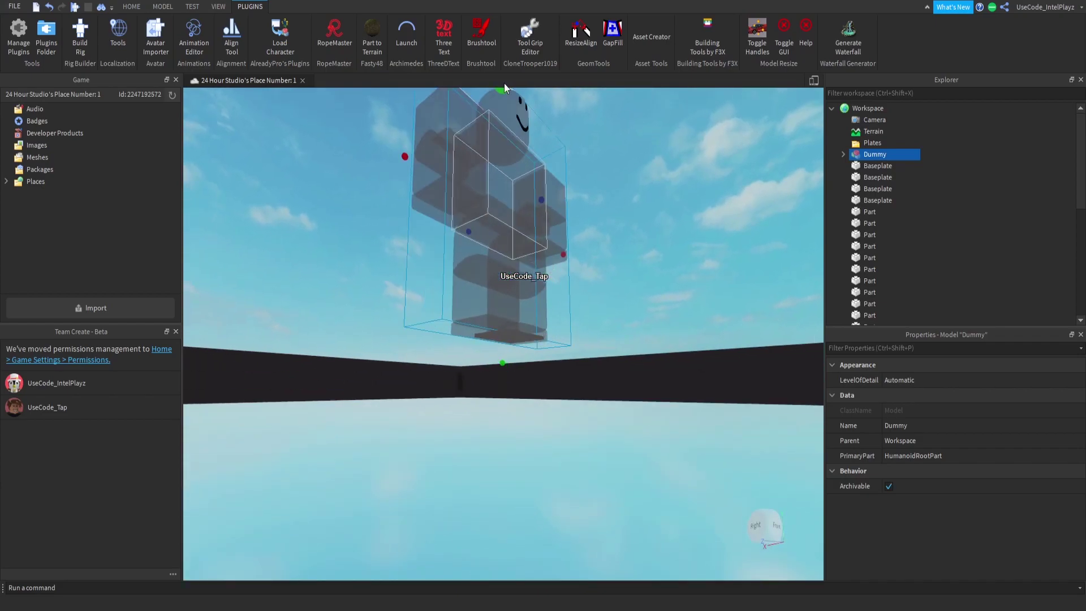
pyautogui.moveTo(629, 234); pyautogui.dragTo(629, 235, button='right')
pyautogui.press('f')
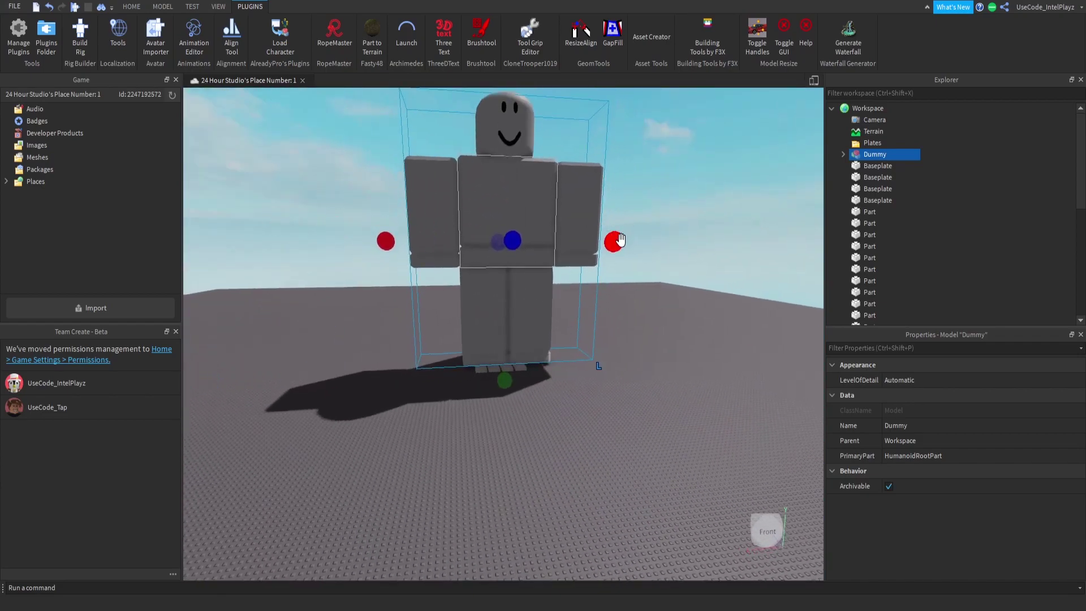
# Step: Delete the enlarged dummy from the workspace
pyautogui.press('Delete')
pyautogui.moveTo(522, 308); pyautogui.dragTo(522, 308, button='right')
pyautogui.press('w')
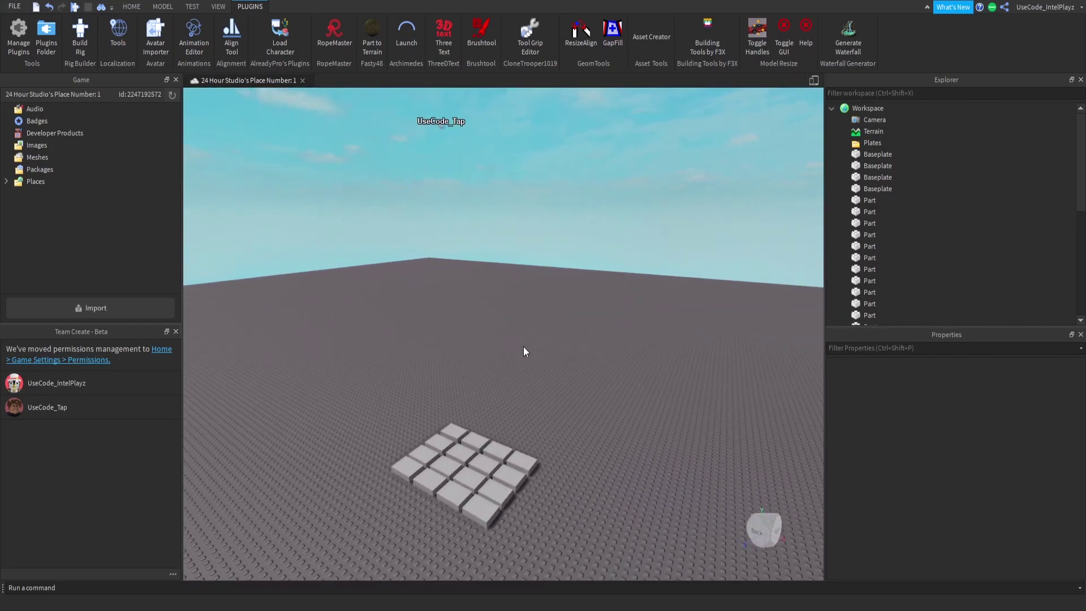
# Step: Examine the four-by-four plate grid from above and the surrounding baseplate
pyautogui.press('s')
pyautogui.moveTo(520, 377); pyautogui.dragTo(526, 417, button='right')
pyautogui.press('w')
pyautogui.scroll(3, 526, 396)
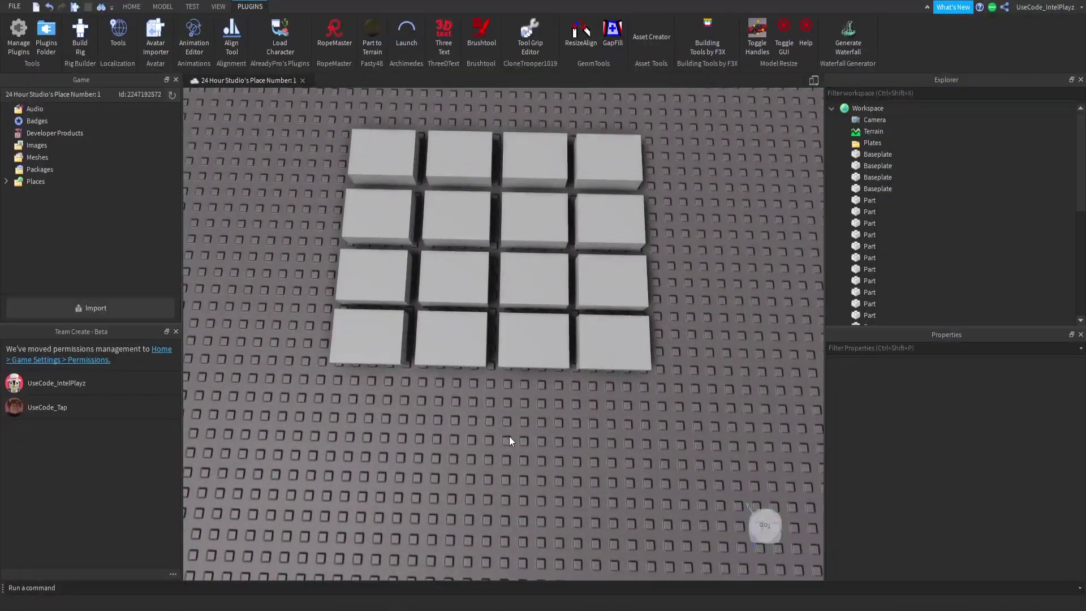
pyautogui.scroll(-5, 509, 440)
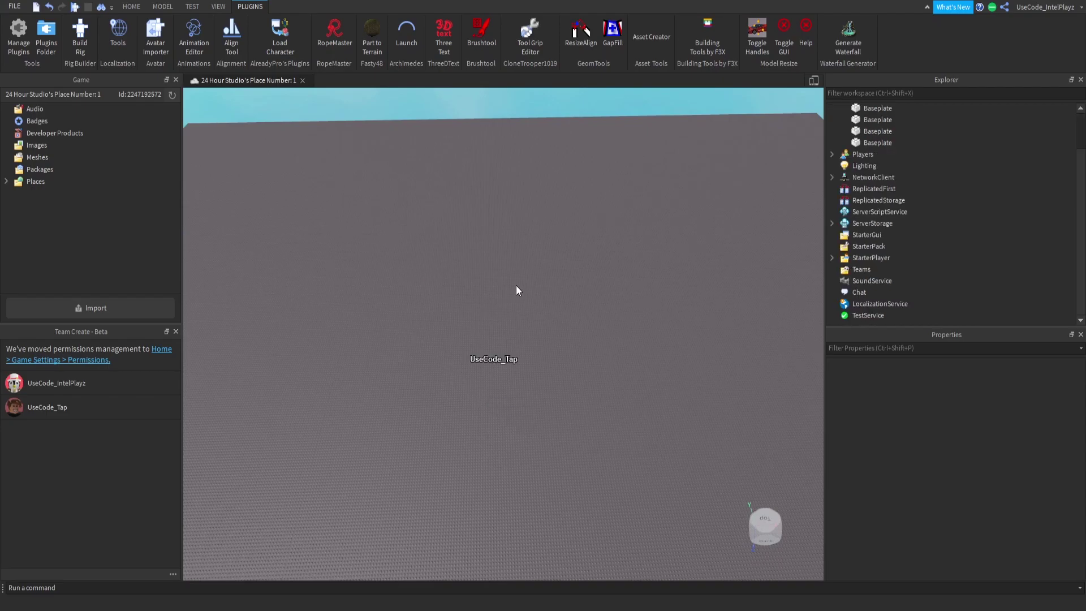
pyautogui.moveTo(563, 300); pyautogui.dragTo(563, 299, button='right')
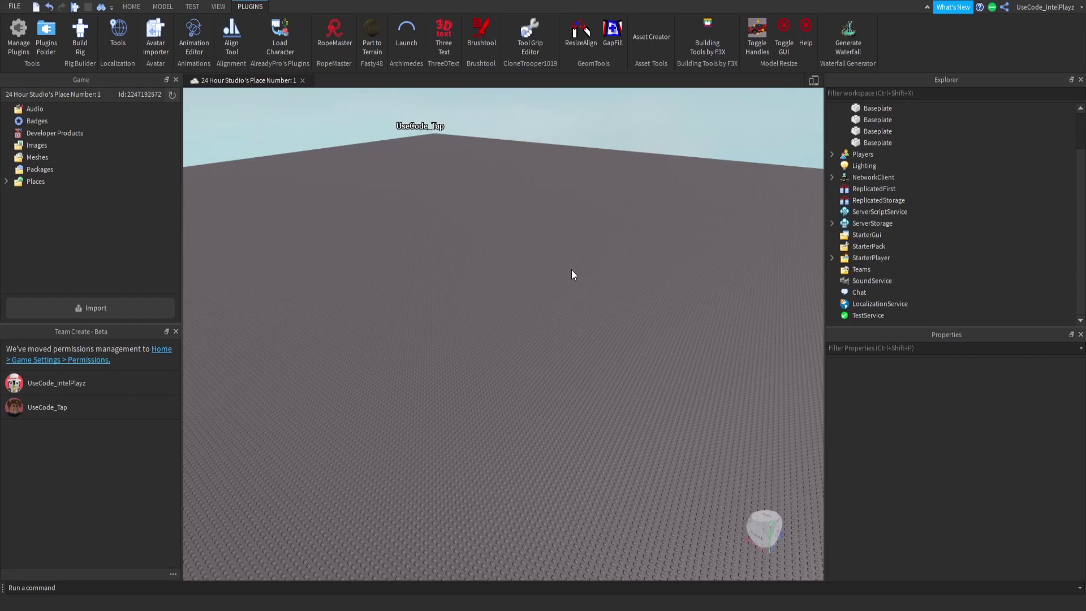
pyautogui.moveTo(495, 369); pyautogui.dragTo(496, 358, button='right')
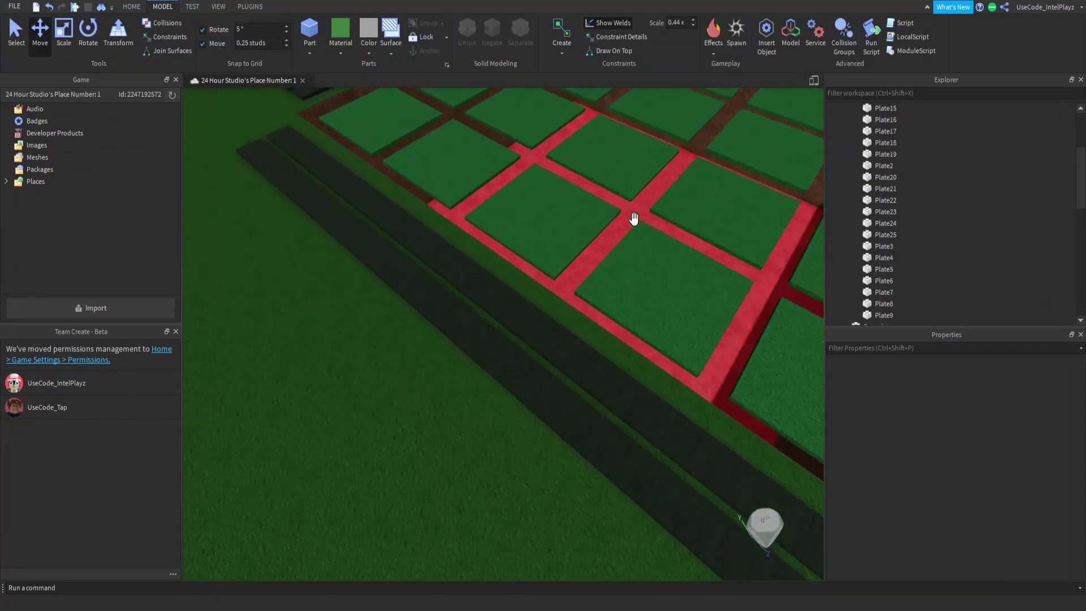
# Step: Examine the green plate arena, its red floor and the dark border strips from several angles
pyautogui.press('a')
pyautogui.moveTo(581, 185); pyautogui.dragTo(575, 178, button='right')
pyautogui.press('d')
pyautogui.press('s')
pyautogui.press('a')
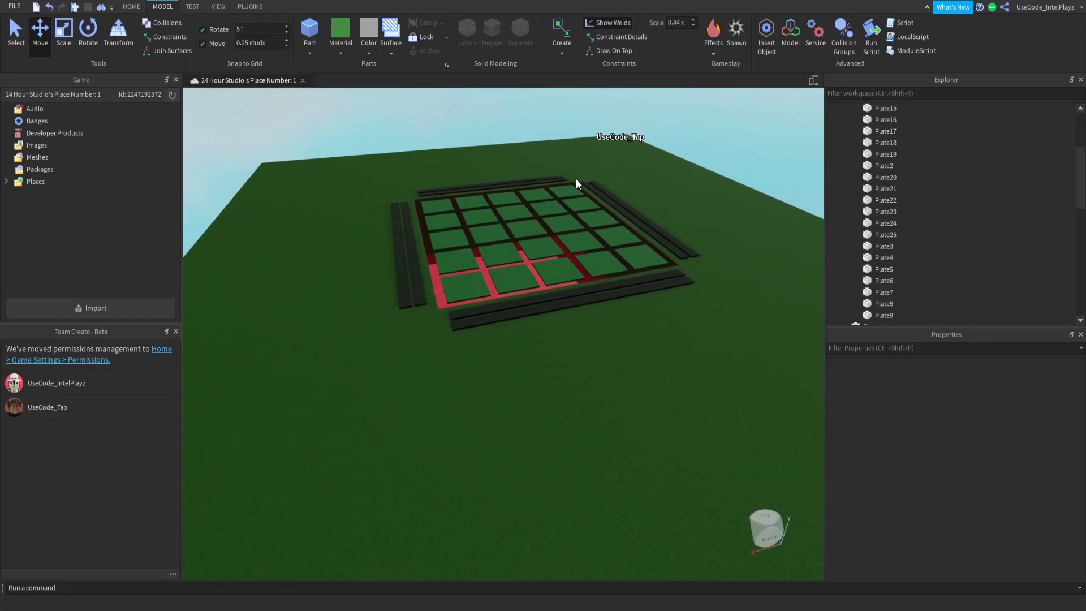
pyautogui.press('w')
pyautogui.scroll(3, 576, 178)
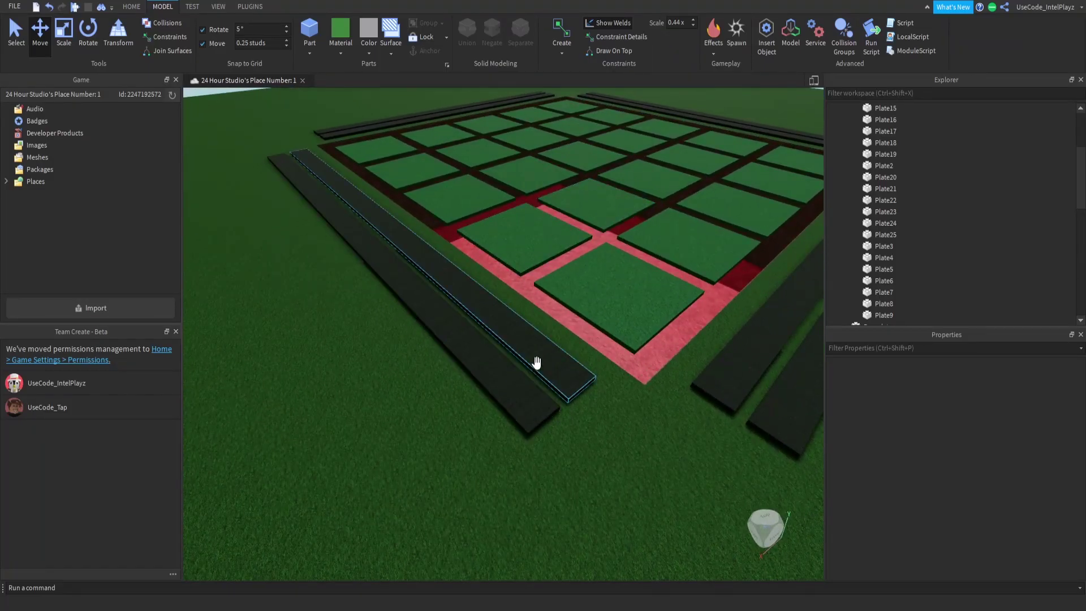
pyautogui.scroll(3, 594, 367)
pyautogui.moveTo(638, 334); pyautogui.dragTo(637, 328, button='right')
pyautogui.press('w')
pyautogui.press('d')
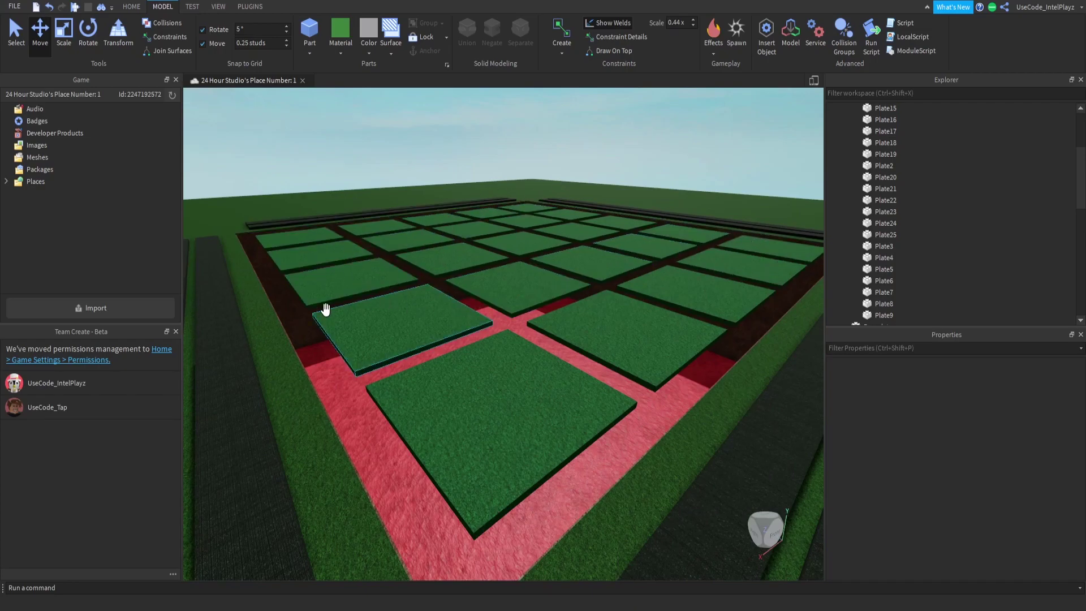
pyautogui.scroll(10, 503, 471)
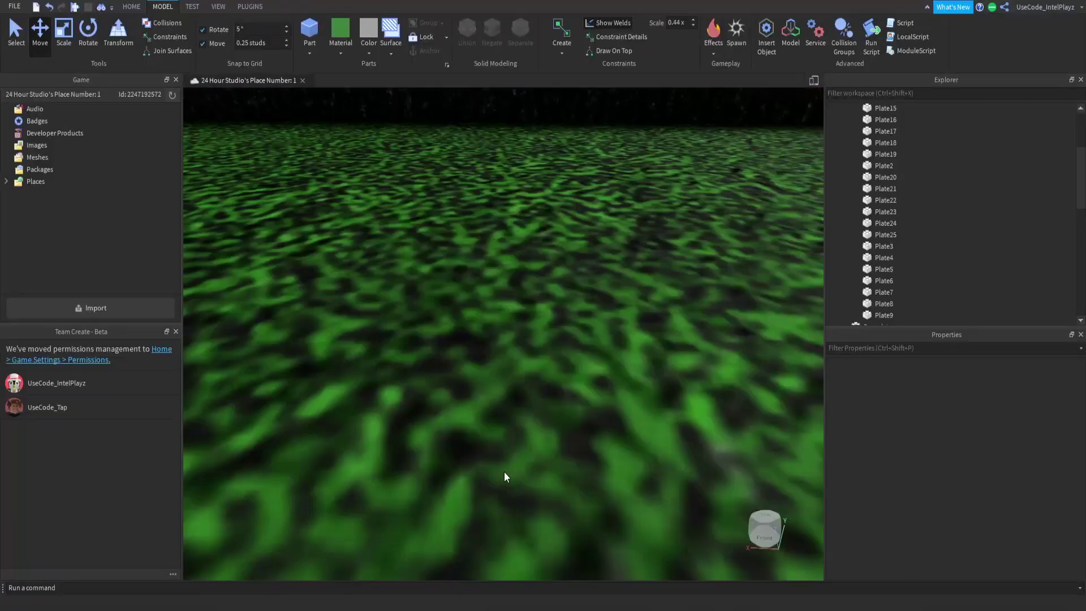
# Step: Select the eight Earth green border strips around the plate arena together, then clear the selection
pyautogui.scroll(-5, 504, 472)
pyautogui.moveTo(504, 472); pyautogui.dragTo(504, 470, button='right')
pyautogui.click(508, 427)
pyautogui.press('d')
pyautogui.keyDown('ctrl'); pyautogui.click(567, 400); pyautogui.keyUp('ctrl')
pyautogui.moveTo(579, 399); pyautogui.dragTo(579, 400, button='right')
pyautogui.press('d')
pyautogui.press('w')
pyautogui.moveTo(630, 327); pyautogui.dragTo(630, 327, button='right')
pyautogui.keyDown('ctrl'); pyautogui.click(661, 314); pyautogui.keyUp('ctrl')
pyautogui.moveTo(660, 274); pyautogui.dragTo(564, 290, button='right')
pyautogui.keyDown('ctrl'); pyautogui.click(645, 260); pyautogui.keyUp('ctrl')
pyautogui.moveTo(645, 259); pyautogui.dragTo(626, 249, button='right')
pyautogui.press('w')
pyautogui.press('w')
pyautogui.press('s')
pyautogui.press('a')
pyautogui.press('d')
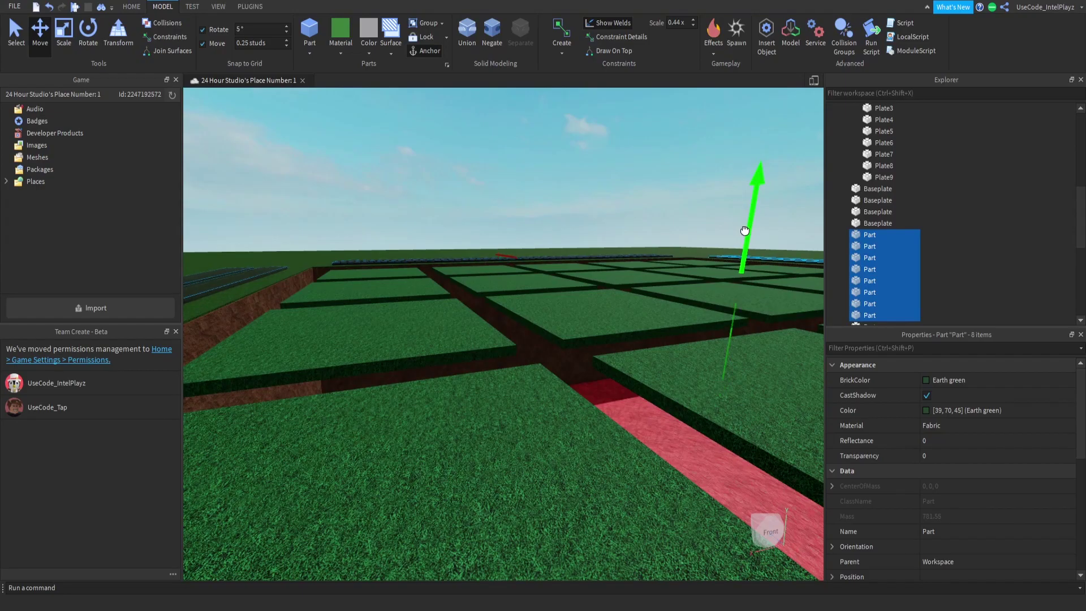
pyautogui.press('a')
pyautogui.moveTo(507, 229); pyautogui.dragTo(508, 229, button='right')
pyautogui.click(508, 228)
# Step: Examine the whole plate arena and its border strips from a distance
pyautogui.scroll(-10, 508, 229)
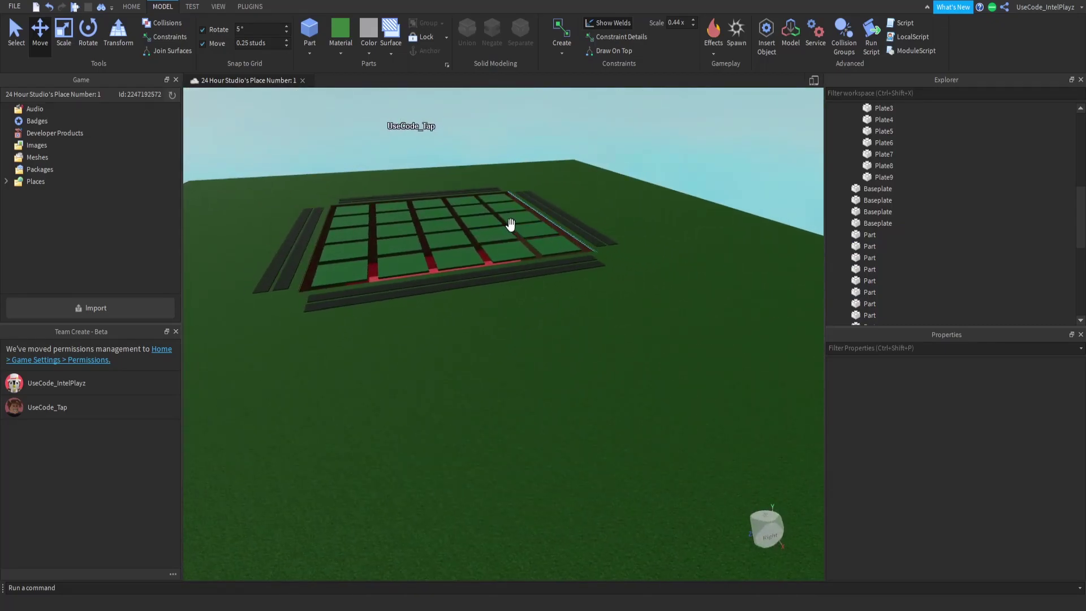
pyautogui.moveTo(586, 181); pyautogui.dragTo(586, 181, button='right')
pyautogui.press('w')
pyautogui.press('w')
pyautogui.scroll(-10, 586, 181)
pyautogui.scroll(8, 586, 181)
pyautogui.scroll(-6, 586, 181)
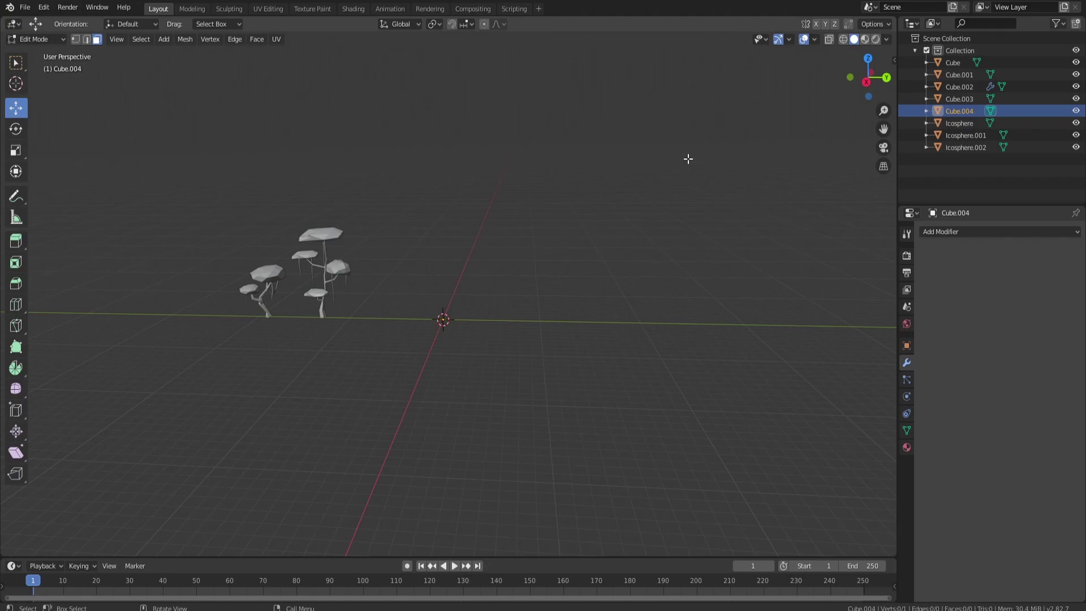
# Step: Switch to Blender and examine the two low-poly trees up close from different angles
pyautogui.moveTo(378, 257)
pyautogui.mouseDown(button='middle')
pyautogui.moveTo(402, 245)
pyautogui.moveTo(402, 269)
pyautogui.moveTo(380, 274)
pyautogui.moveTo(376, 244)
pyautogui.mouseUp(button='middle')
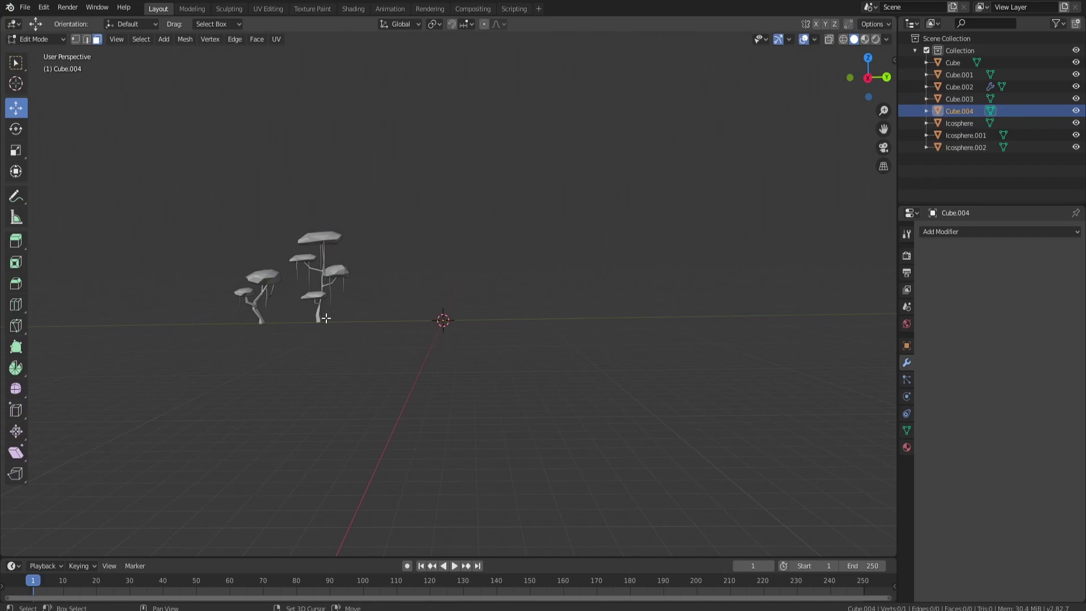
pyautogui.keyDown('shift'); pyautogui.moveTo(326, 318); pyautogui.dragTo(499, 323, button='middle'); pyautogui.keyUp('shift')
pyautogui.scroll(5, 489, 293)
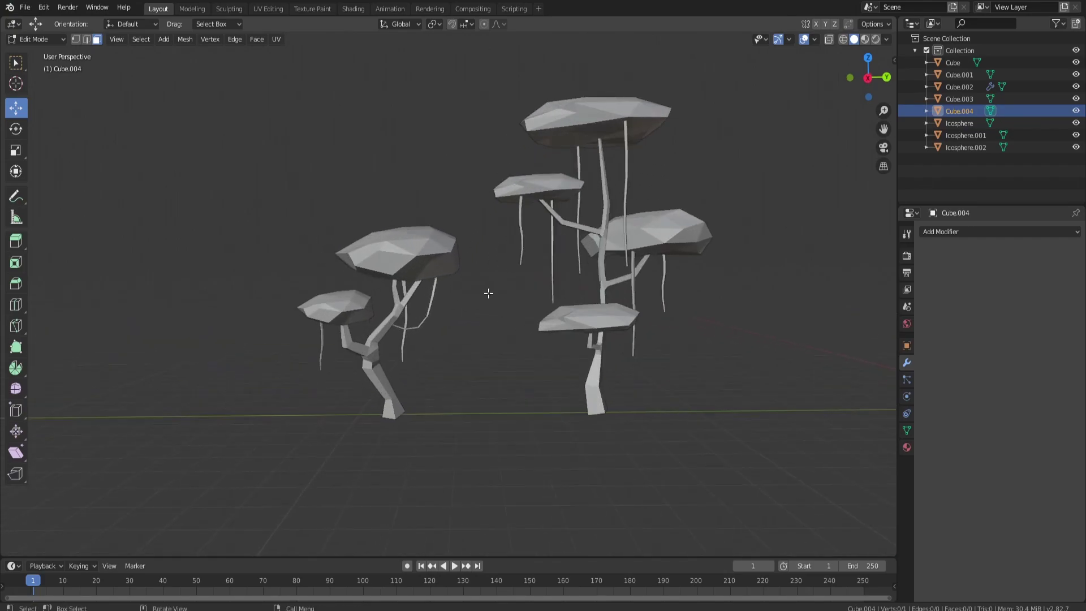
pyautogui.moveTo(405, 274); pyautogui.dragTo(587, 240, button='middle')
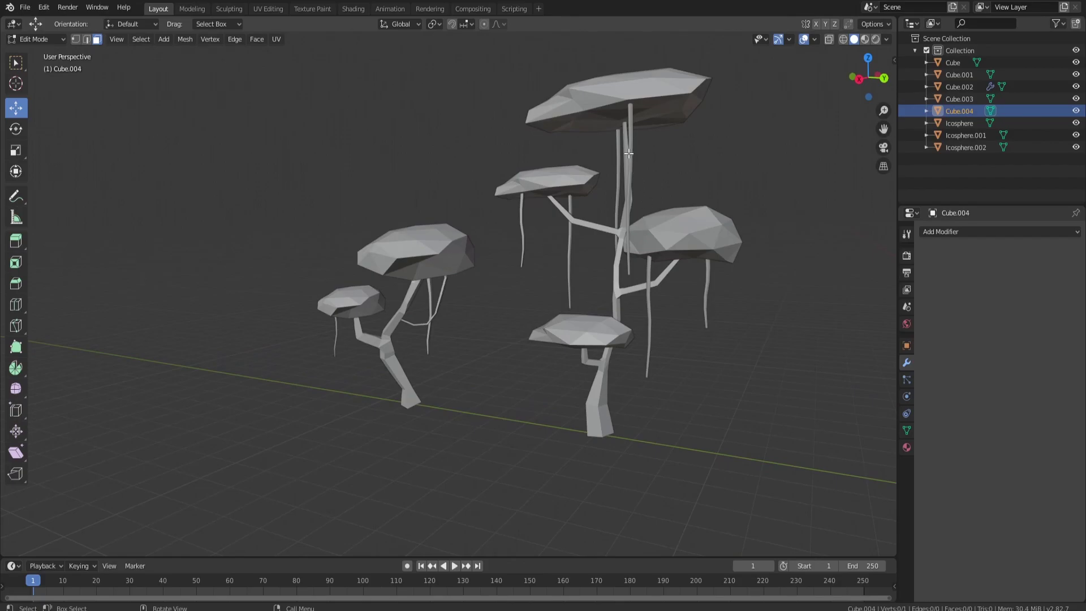
# Step: Select the taller tree's foliage object in Object Mode, inspect its faces in Edit Mode, and return to Object Mode
pyautogui.press('Tab')
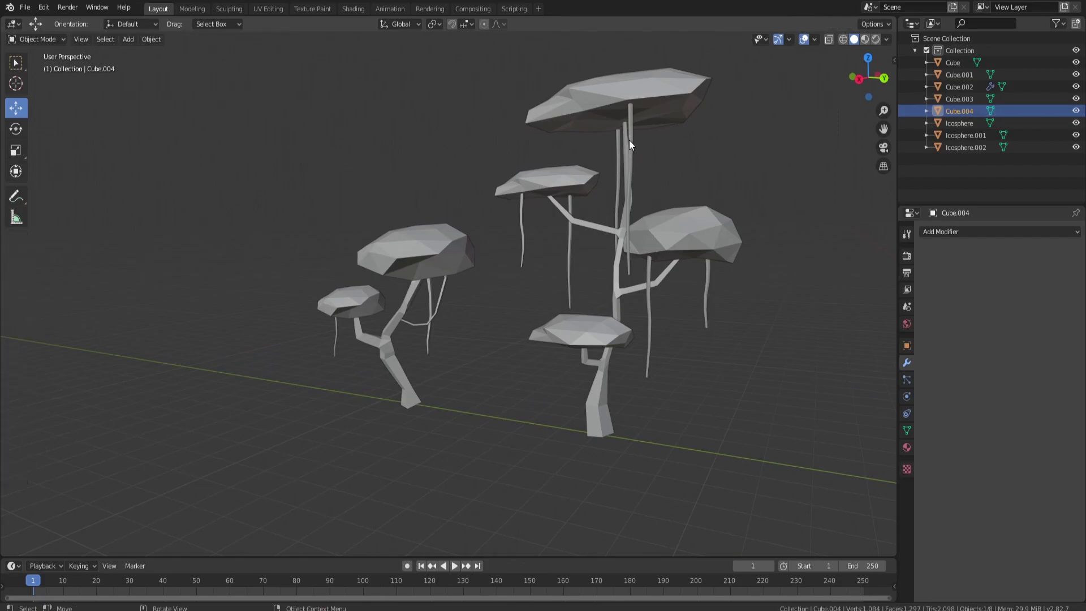
pyautogui.click(631, 136)
pyautogui.click(649, 86)
pyautogui.press('Tab')
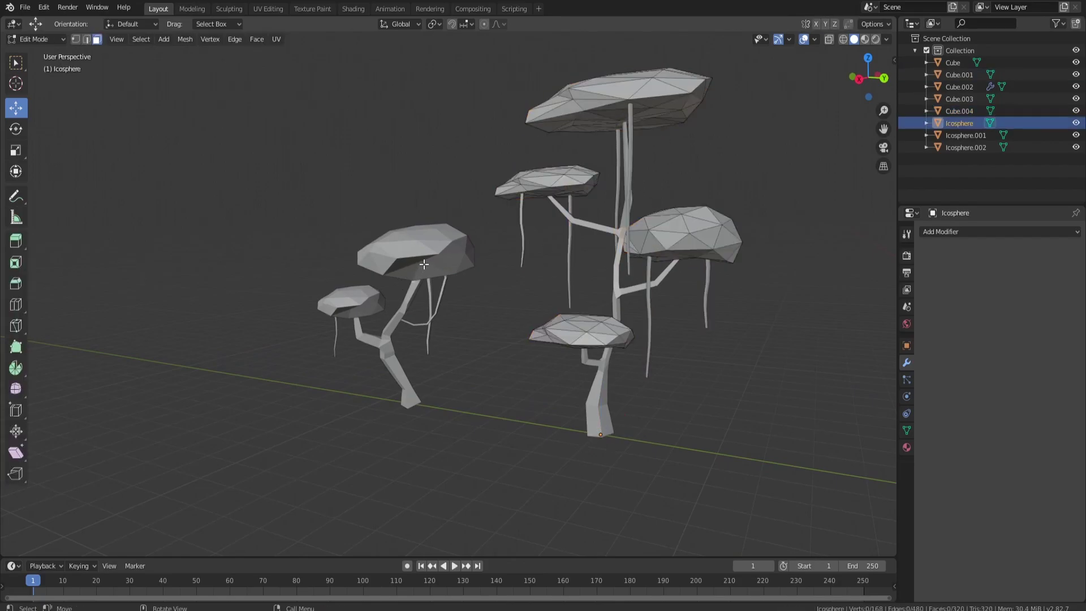
pyautogui.press('Tab')
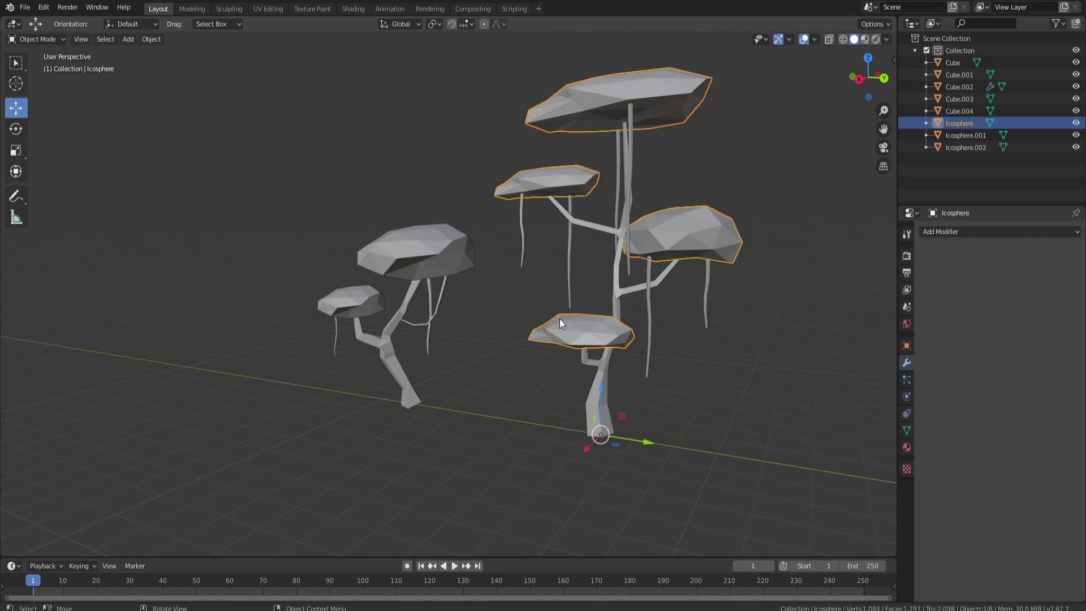
pyautogui.scroll(-1, 552, 318)
pyautogui.scroll(-1, 543, 323)
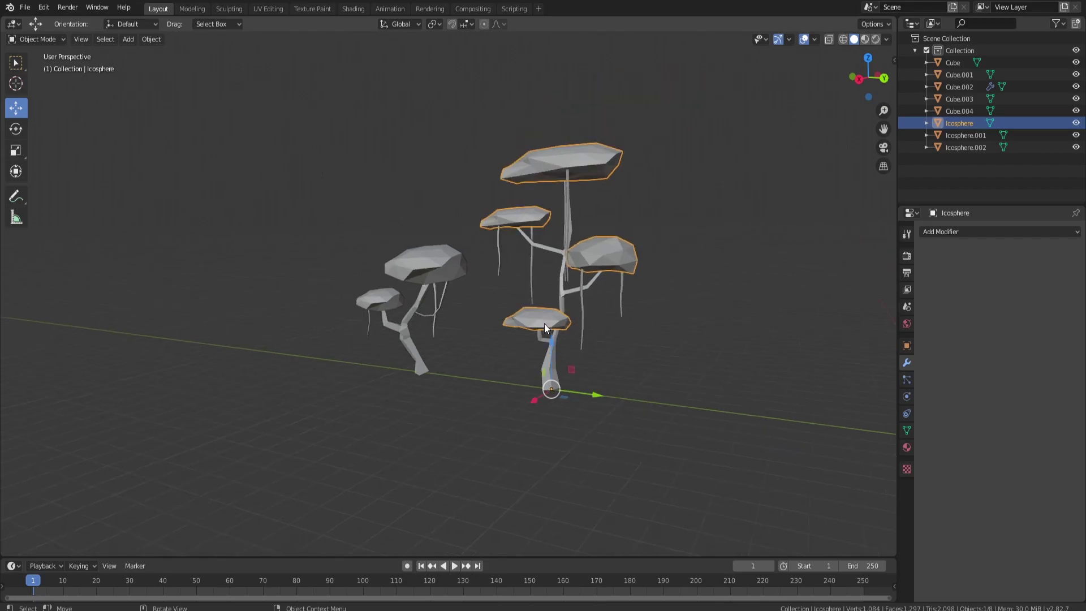
pyautogui.scroll(1, 544, 324)
pyautogui.moveTo(544, 324); pyautogui.dragTo(555, 325, button='middle')
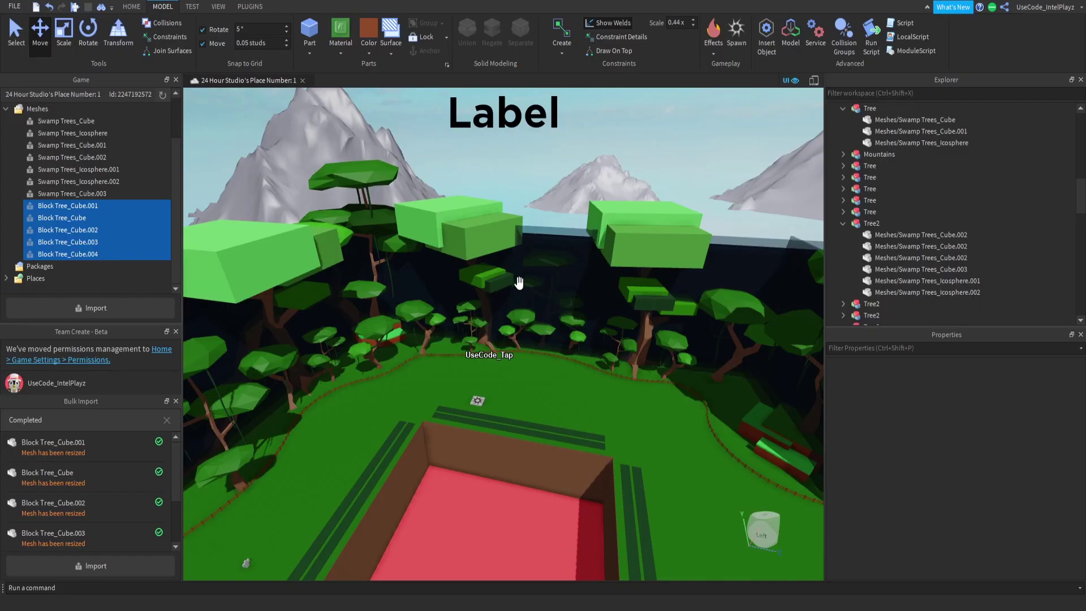
# Step: Switch to Roblox Studio and examine the swamp arena with its imported trees and central pit
pyautogui.moveTo(514, 283); pyautogui.dragTo(551, 230, button='right')
pyautogui.scroll(4, 558, 212)
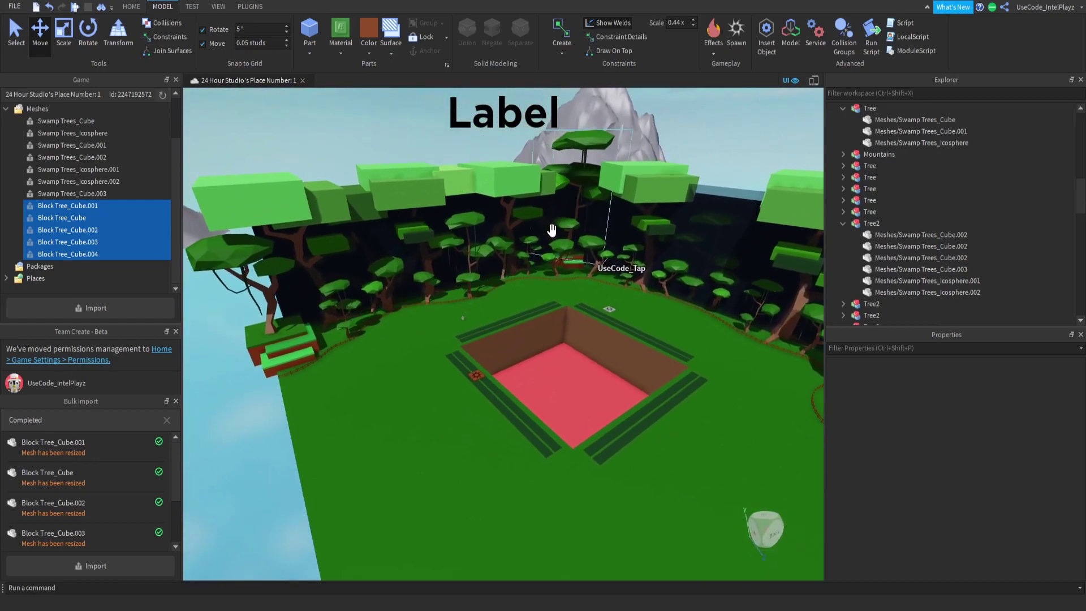
# Step: Examine the swamp trees, curved fence and stepped corner platforms along the arena's edge up close
pyautogui.press('s')
pyautogui.press('a')
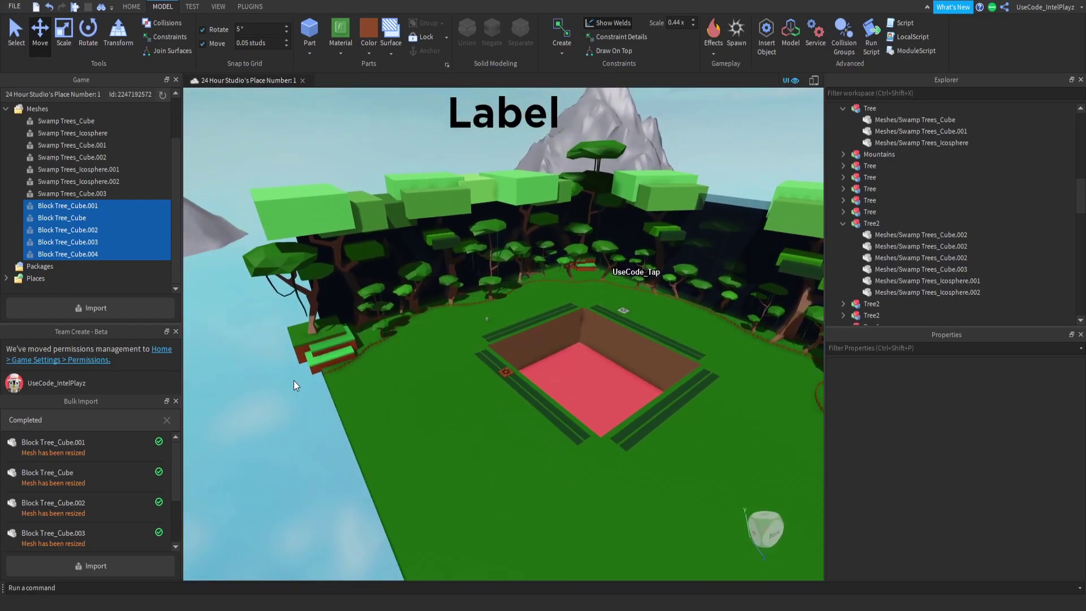
pyautogui.press('w')
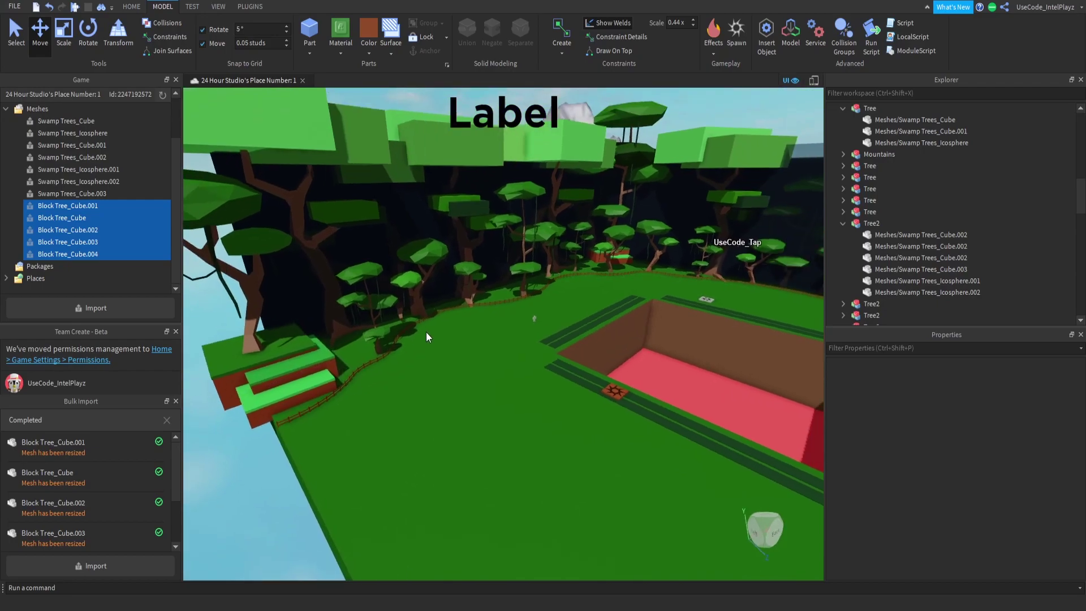
pyautogui.press('w')
pyautogui.moveTo(426, 332); pyautogui.dragTo(426, 332, button='right')
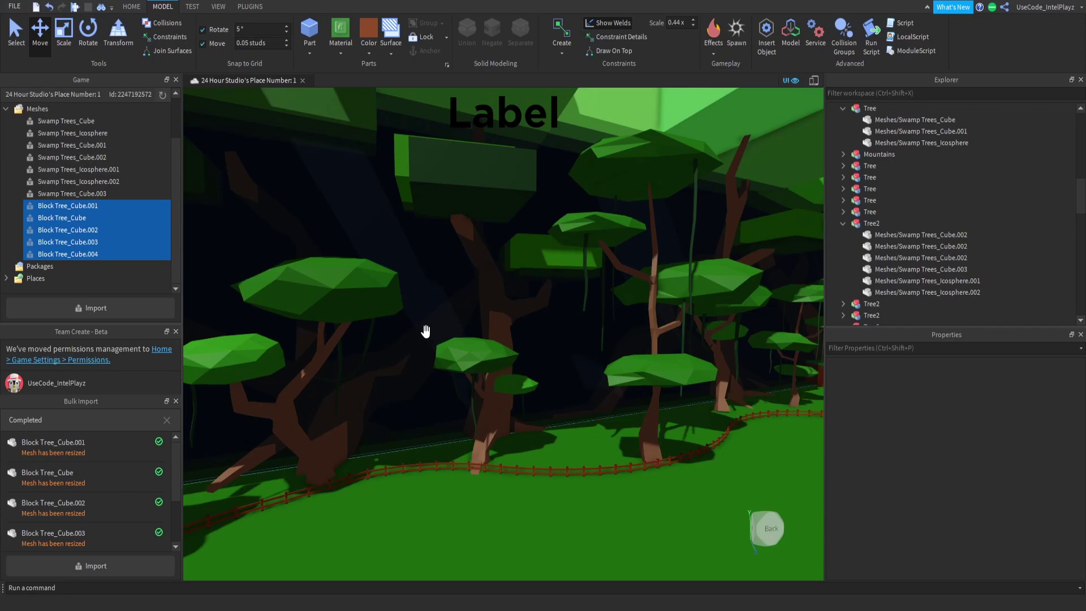
pyautogui.moveTo(439, 326); pyautogui.dragTo(491, 330, button='right')
pyautogui.press('w')
pyautogui.press('w')
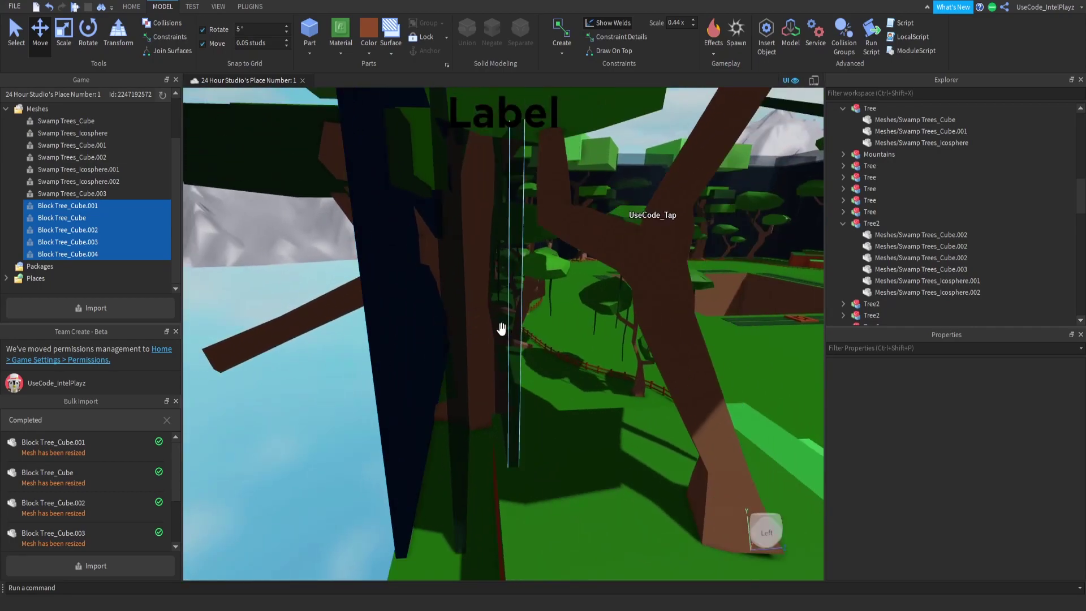
# Step: Inspect the properties of the dark wall parts behind the trees and view the tree line from the arena
pyautogui.click(379, 325)
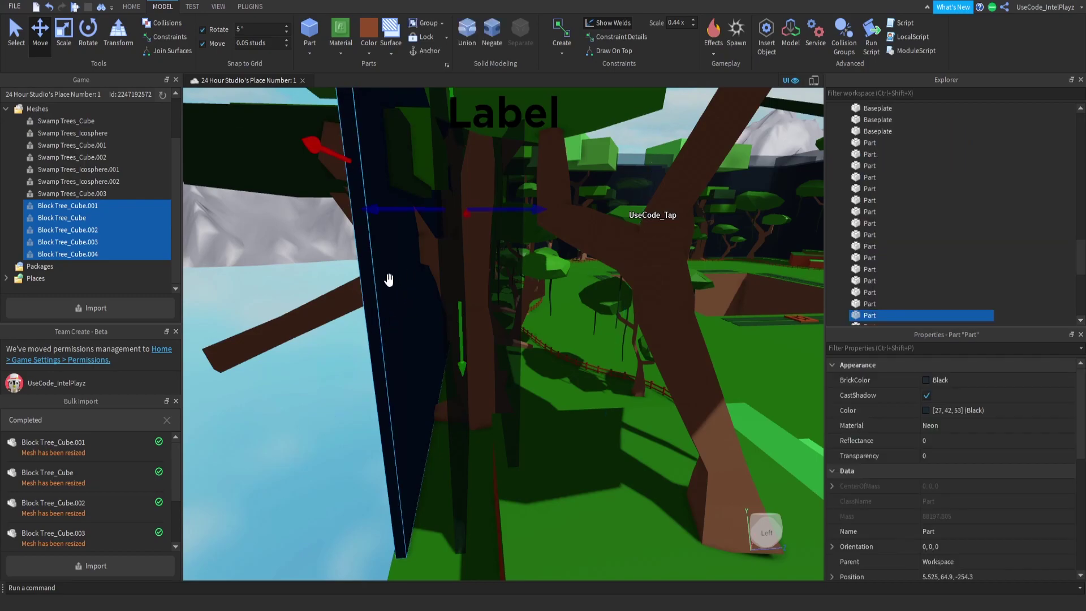
pyautogui.click(449, 256)
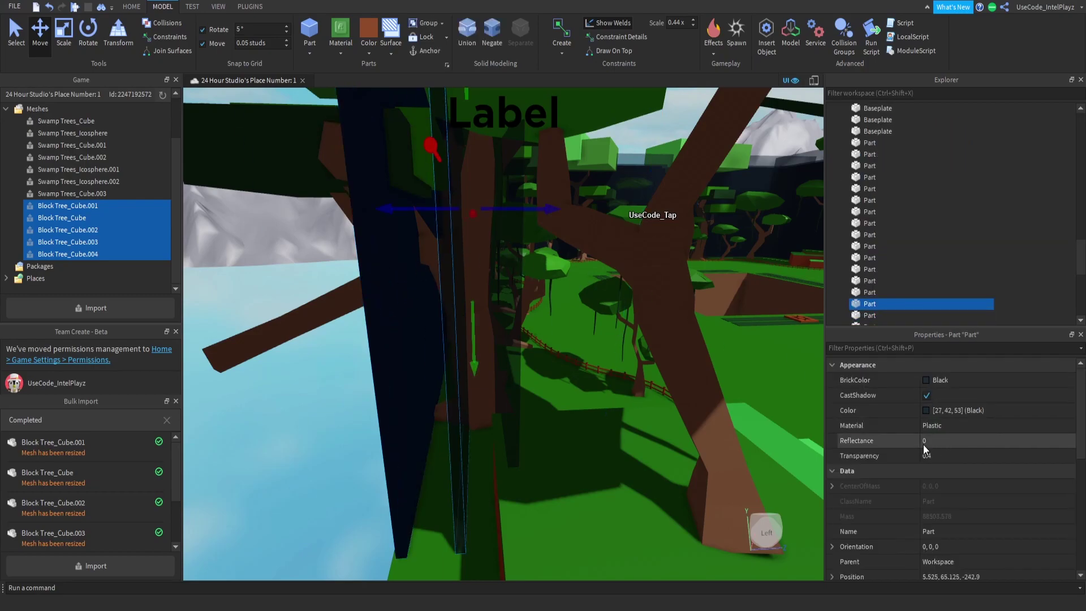
pyautogui.click(515, 309)
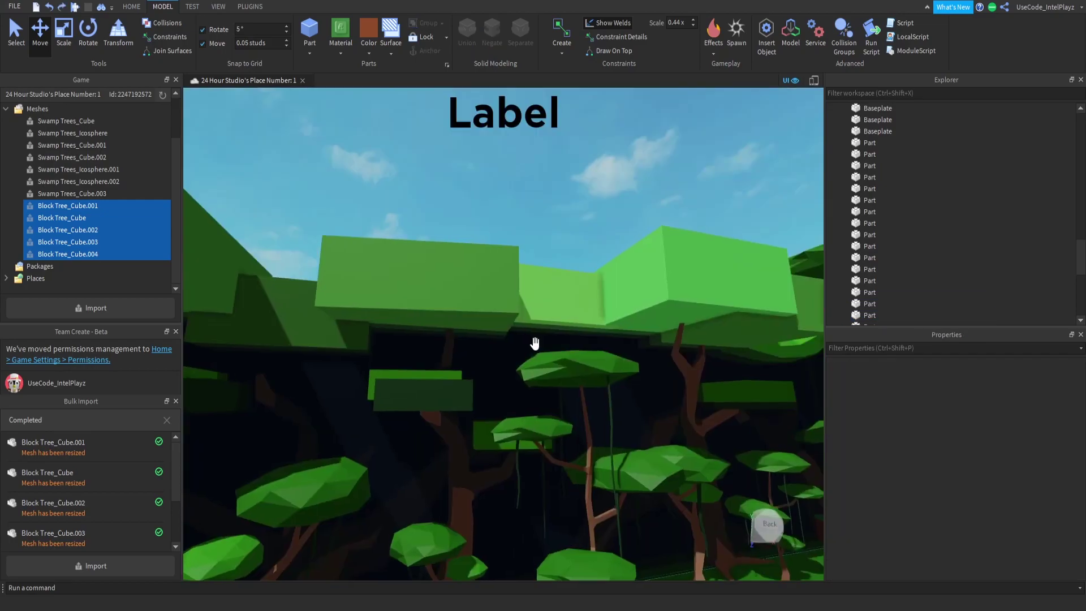
pyautogui.moveTo(536, 343); pyautogui.dragTo(535, 343, button='right')
pyautogui.scroll(-3, 456, 304)
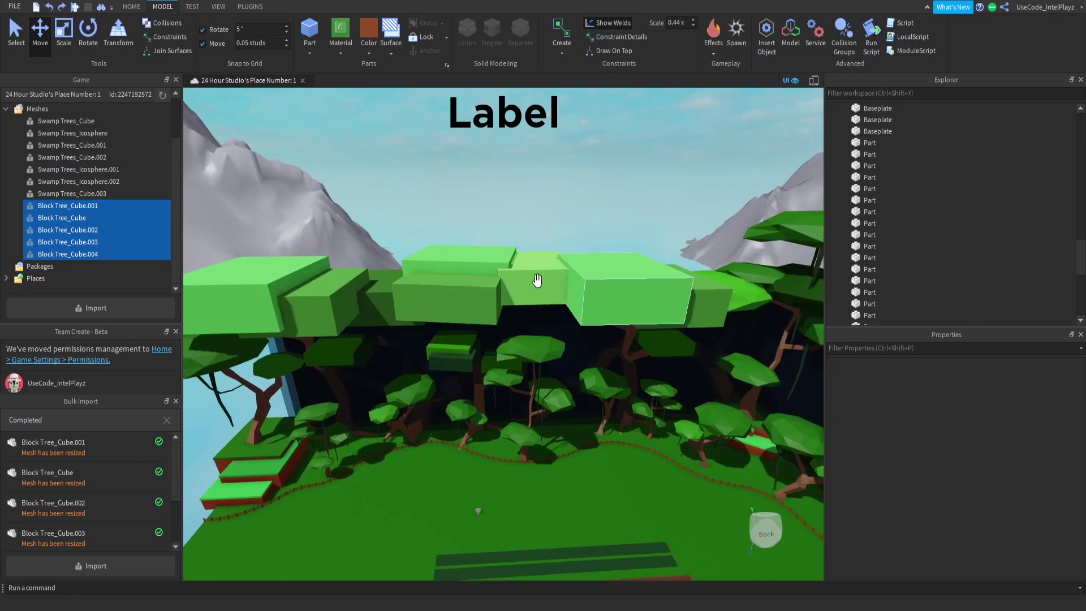
# Step: Switch to Blender, examine the swamp tree models and the block tree model, and return to Roblox Studio
pyautogui.moveTo(330, 586)
pyautogui.click(277, 574)
pyautogui.moveTo(516, 152); pyautogui.dragTo(517, 182, button='middle')
pyautogui.click(399, 548)
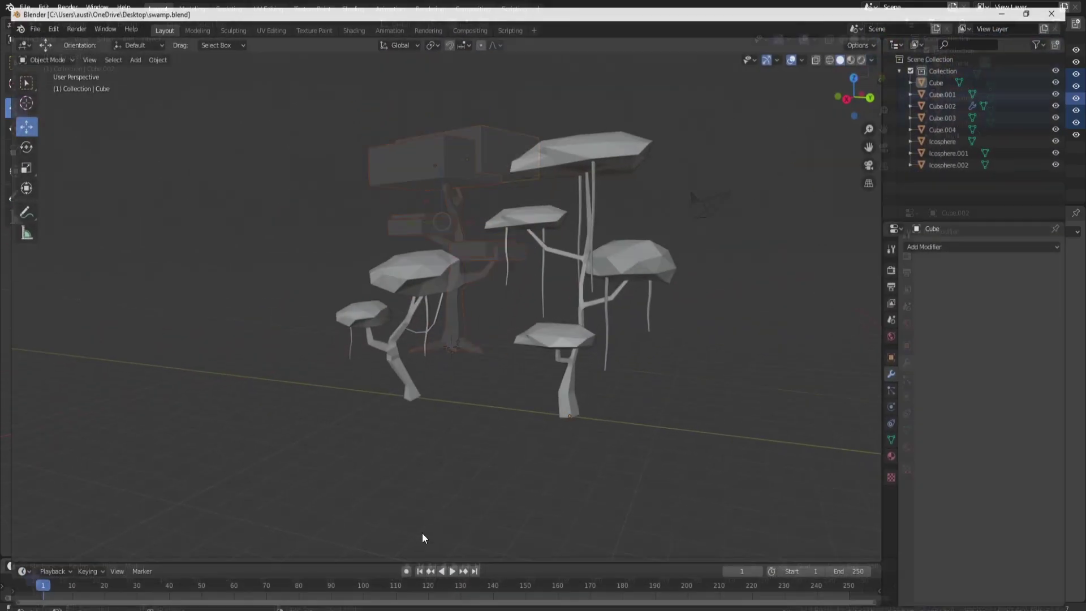
pyautogui.moveTo(603, 286); pyautogui.dragTo(638, 293, button='middle')
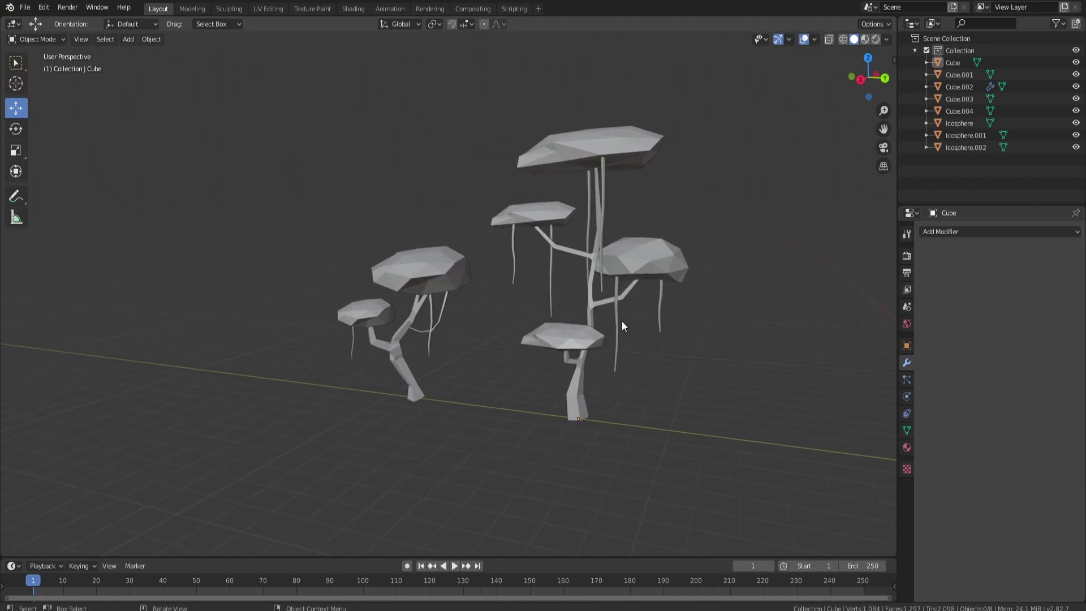
pyautogui.hotkey('alt', 'Tab')
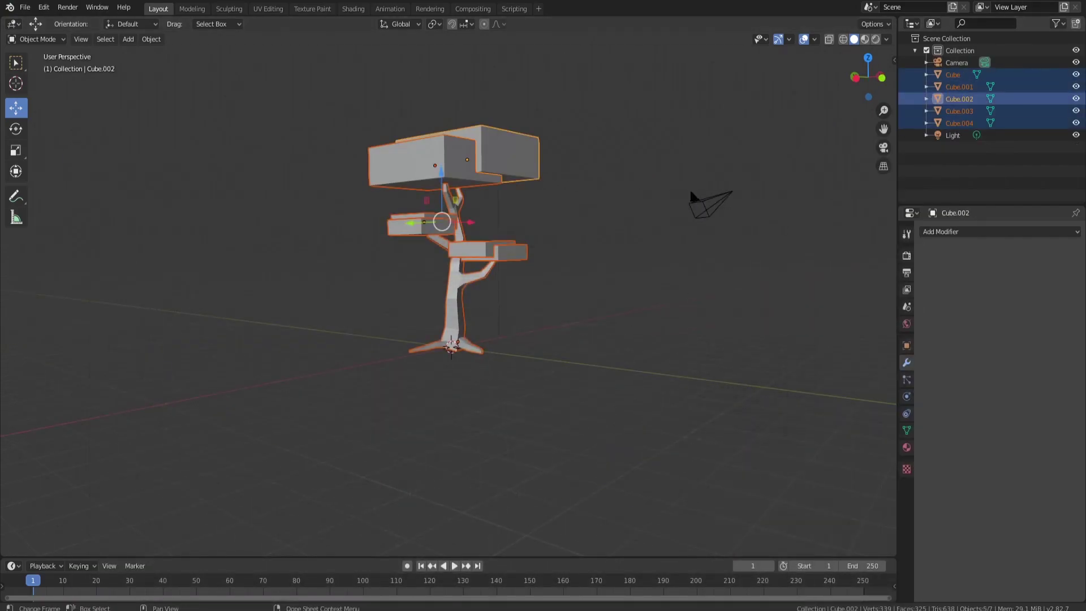
pyautogui.moveTo(291, 604)
pyautogui.click(444, 545)
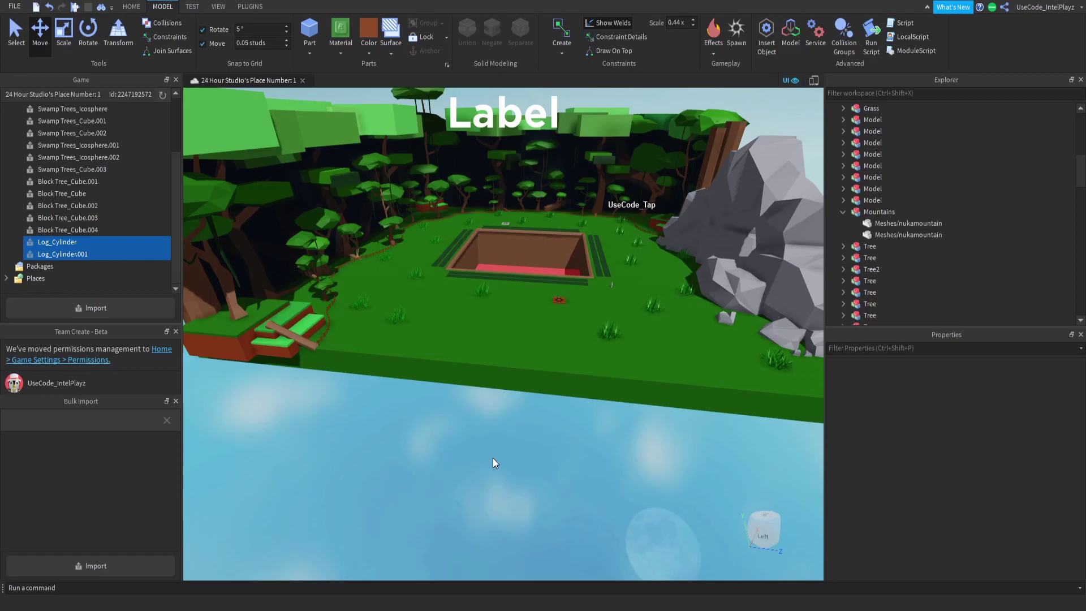
# Step: Examine the grass clumps scattered over the arena floor up close
pyautogui.moveTo(497, 450); pyautogui.dragTo(504, 444, button='right')
pyautogui.scroll(5, 504, 444)
pyautogui.scroll(5, 505, 444)
pyautogui.scroll(2, 594, 384)
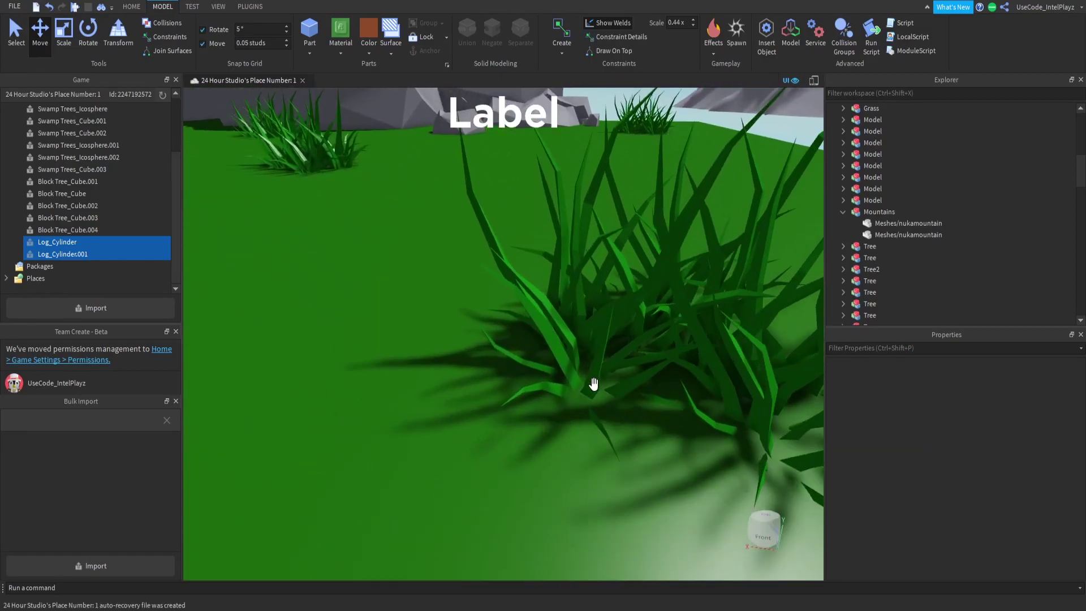
pyautogui.moveTo(593, 384); pyautogui.dragTo(593, 384, button='right')
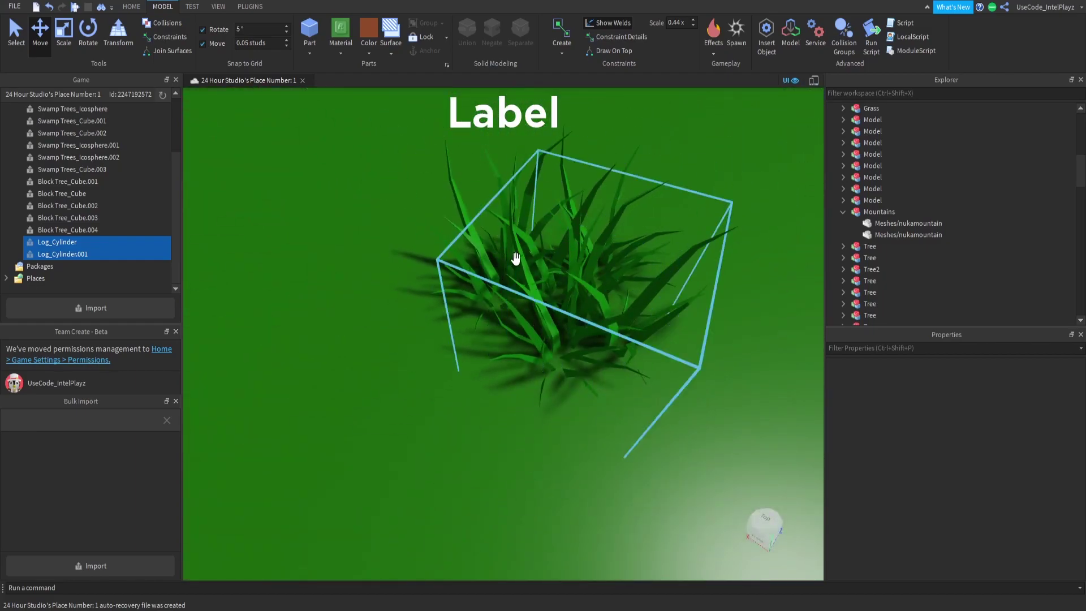
pyautogui.scroll(-2, 526, 430)
pyautogui.moveTo(526, 430); pyautogui.dragTo(526, 430, button='right')
pyautogui.scroll(-3, 574, 370)
pyautogui.moveTo(482, 272); pyautogui.dragTo(484, 270, button='right')
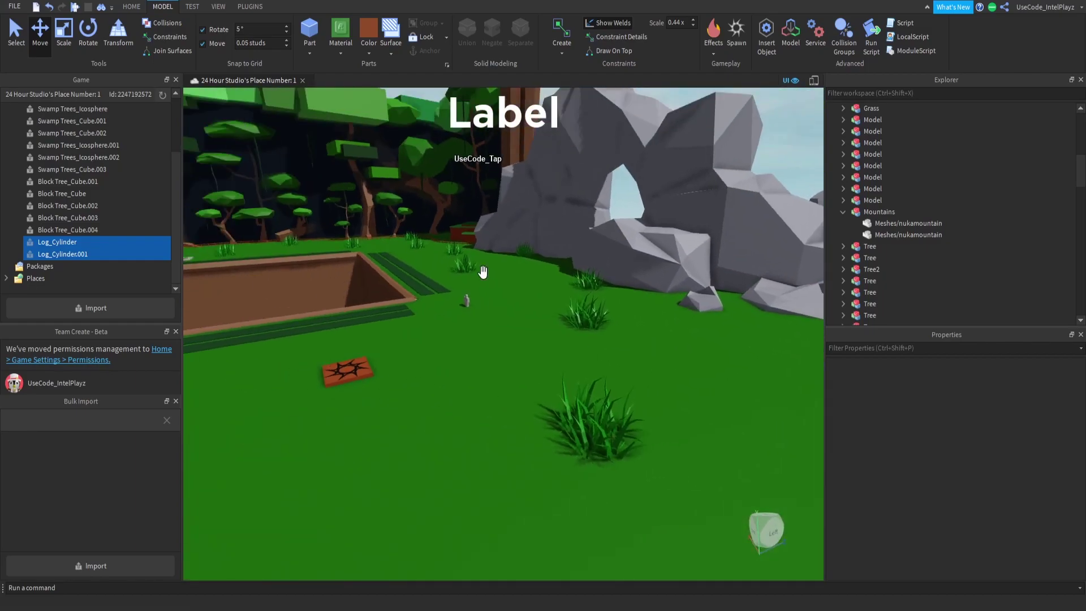
# Step: Examine the wooden fence and tree trunks along the swamp's edge
pyautogui.press('w')
pyautogui.press('w')
pyautogui.press('s')
pyautogui.press('w')
pyautogui.press('s')
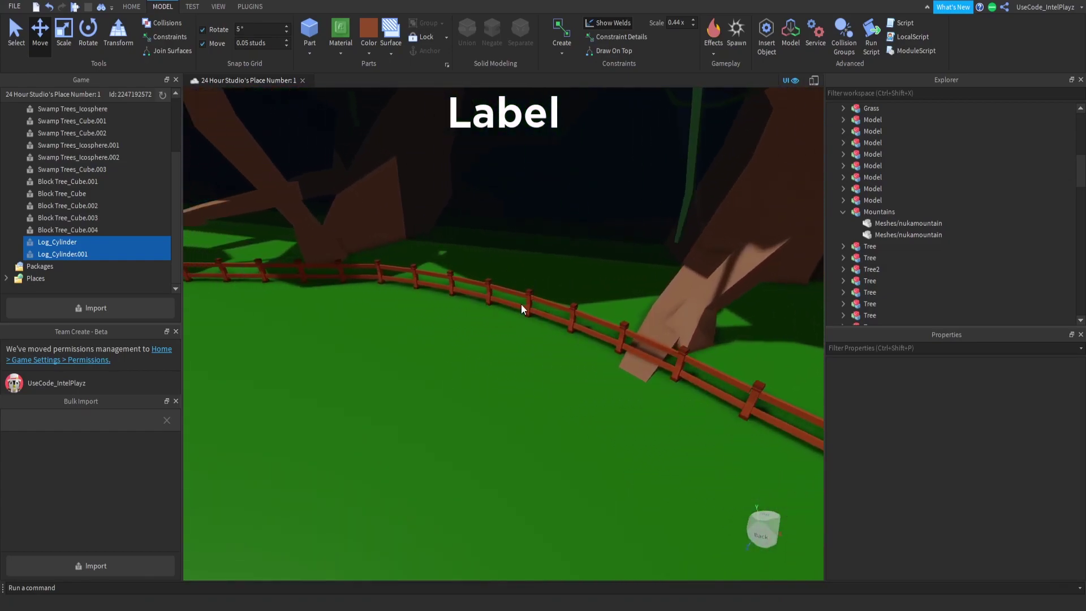
pyautogui.press('d')
pyautogui.press('a')
pyautogui.moveTo(579, 292); pyautogui.dragTo(523, 277, button='right')
pyautogui.press('s')
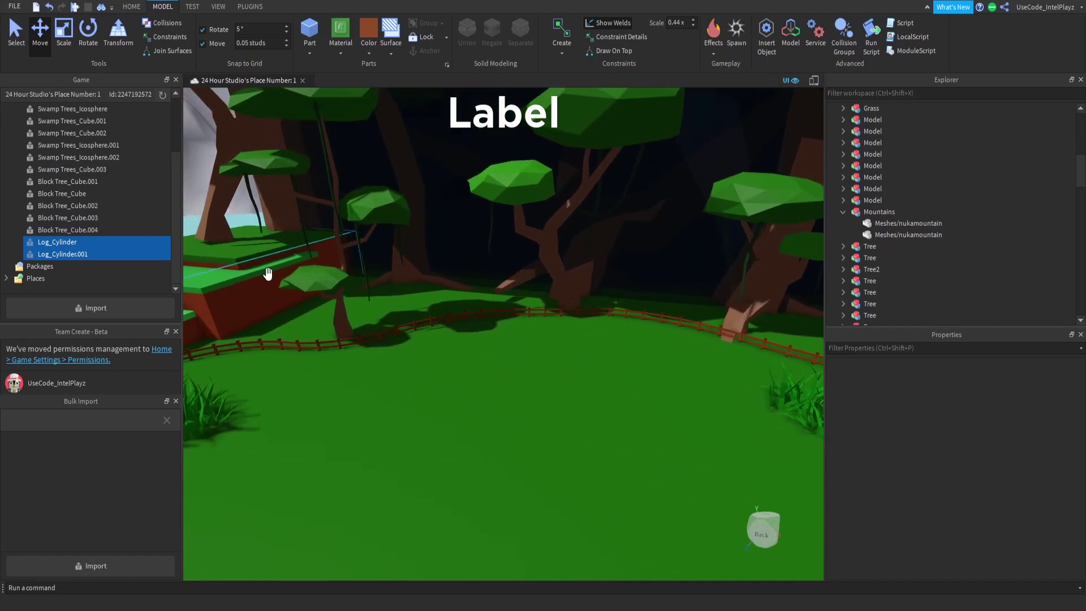
# Step: Examine the stepped corner platforms with the leaning log, and survey the whole arena around the pit
pyautogui.press('s')
pyautogui.moveTo(523, 335); pyautogui.dragTo(524, 335, button='right')
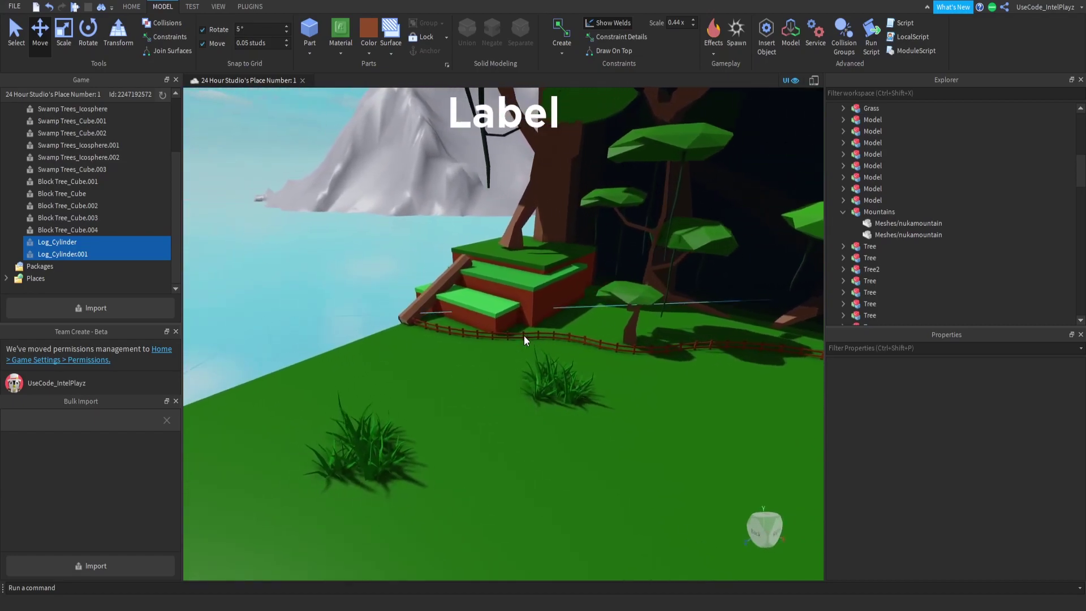
pyautogui.press('a')
pyautogui.moveTo(453, 306); pyautogui.dragTo(453, 307, button='right')
pyautogui.press('s')
pyautogui.press('d')
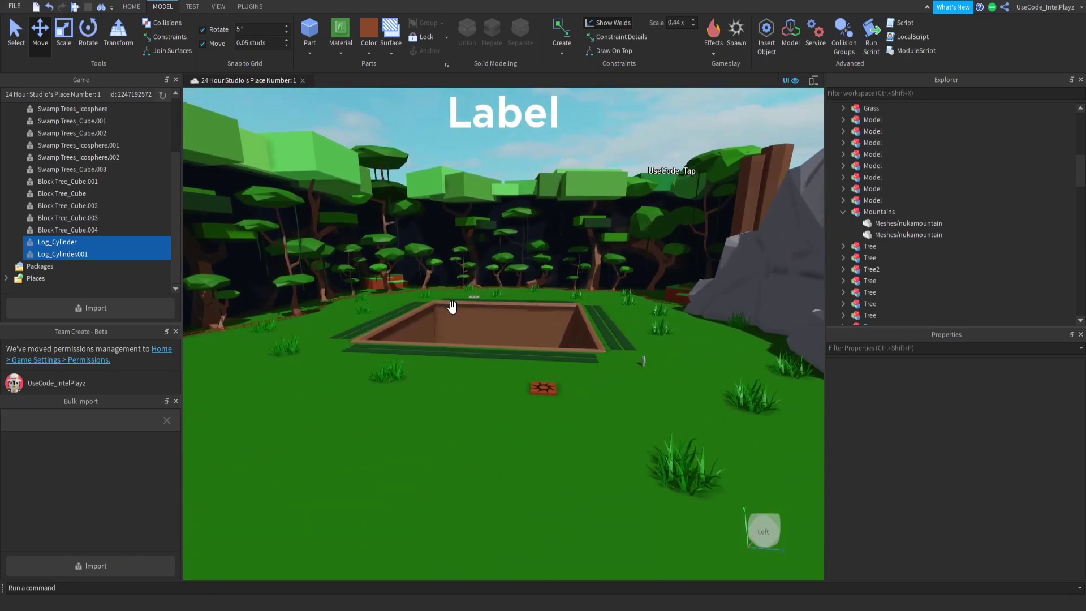
# Step: Start a playtest of the game and look around the arena from the character's surroundings
pyautogui.click(75, 8)
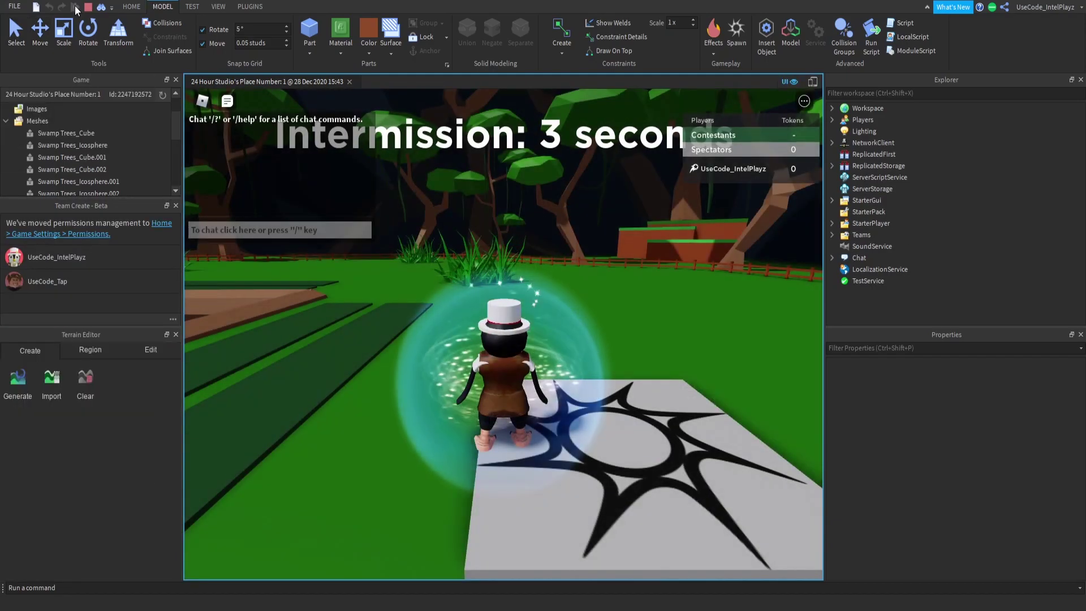
pyautogui.moveTo(633, 321); pyautogui.dragTo(614, 321, button='right')
pyautogui.scroll(-5, 633, 321)
pyautogui.press('d')
pyautogui.scroll(-4, 615, 322)
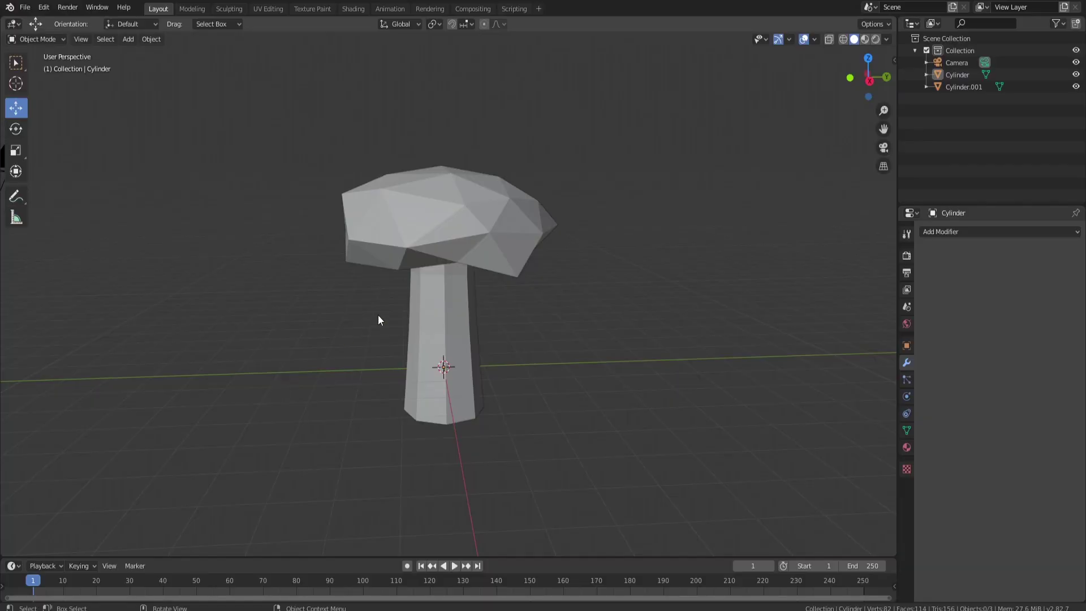
# Step: Examine the low-poly mushroom model in Blender from different angles and switch to Roblox Studio
pyautogui.moveTo(378, 314); pyautogui.dragTo(385, 264, button='middle')
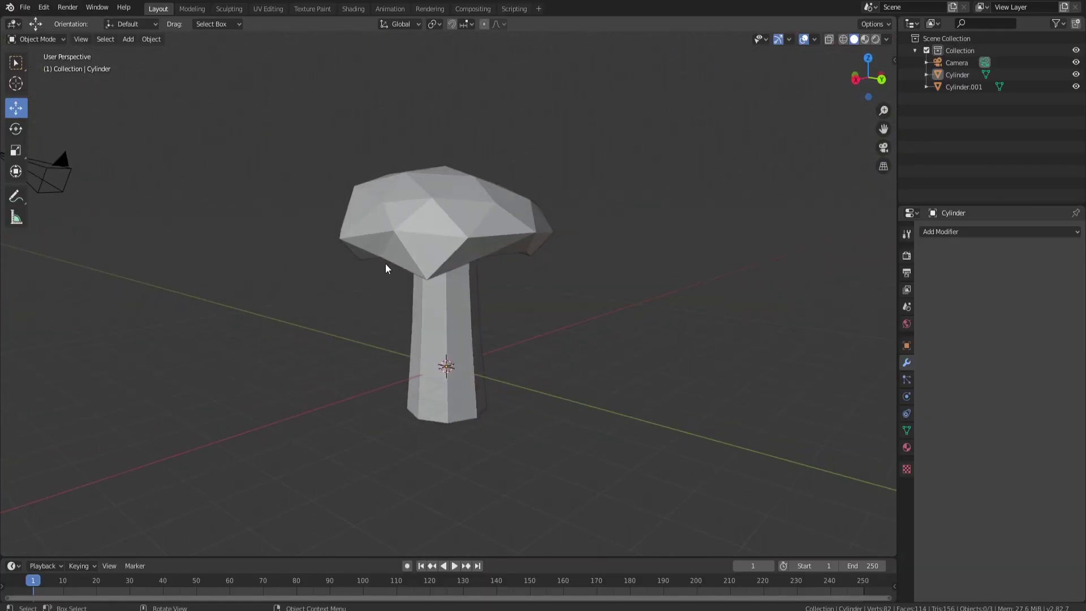
pyautogui.moveTo(262, 610)
pyautogui.click(203, 579)
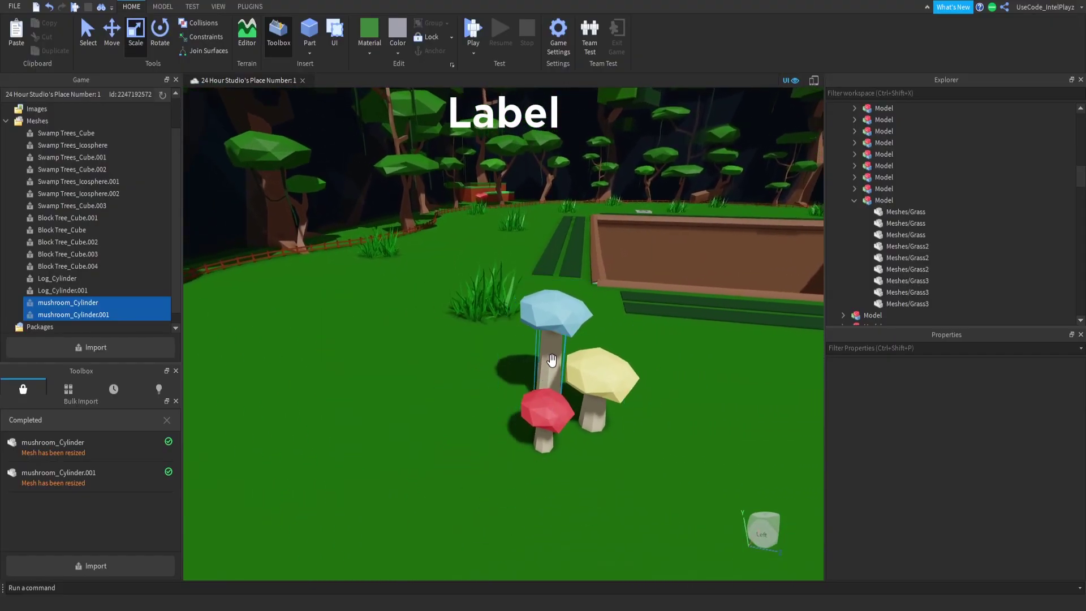
# Step: Select the blue cap of the tallest mushroom and scale it up proportionally
pyautogui.keyDown('alt'); pyautogui.click(572, 315); pyautogui.keyUp('alt')
pyautogui.keyDown('shift'); pyautogui.moveTo(563, 269); pyautogui.dragTo(562, 249); pyautogui.keyUp('shift')
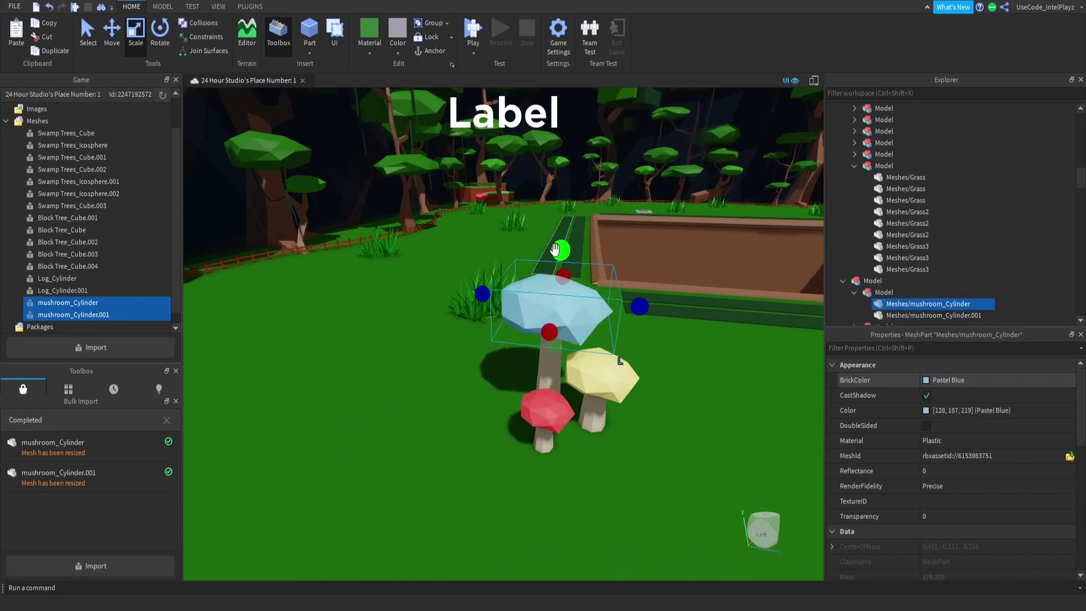
pyautogui.moveTo(439, 255); pyautogui.dragTo(454, 297, button='right')
pyautogui.press('w')
pyautogui.scroll(5, 455, 297)
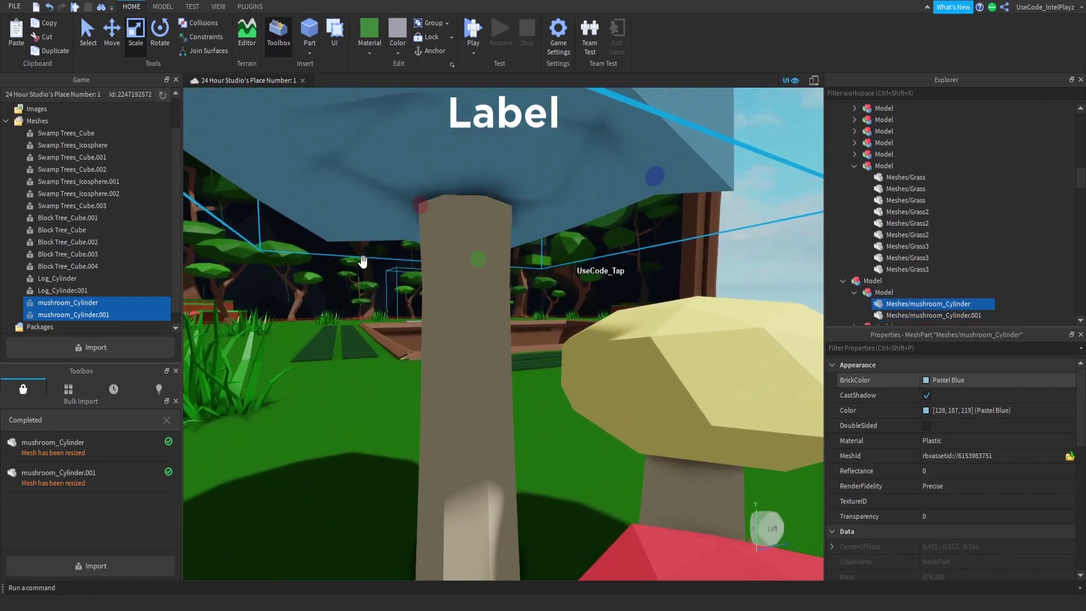
# Step: Move the enlarged blue cap vertically so it sits on top of its mushroom stem
pyautogui.click(112, 31)
pyautogui.moveTo(478, 270); pyautogui.dragTo(479, 272)
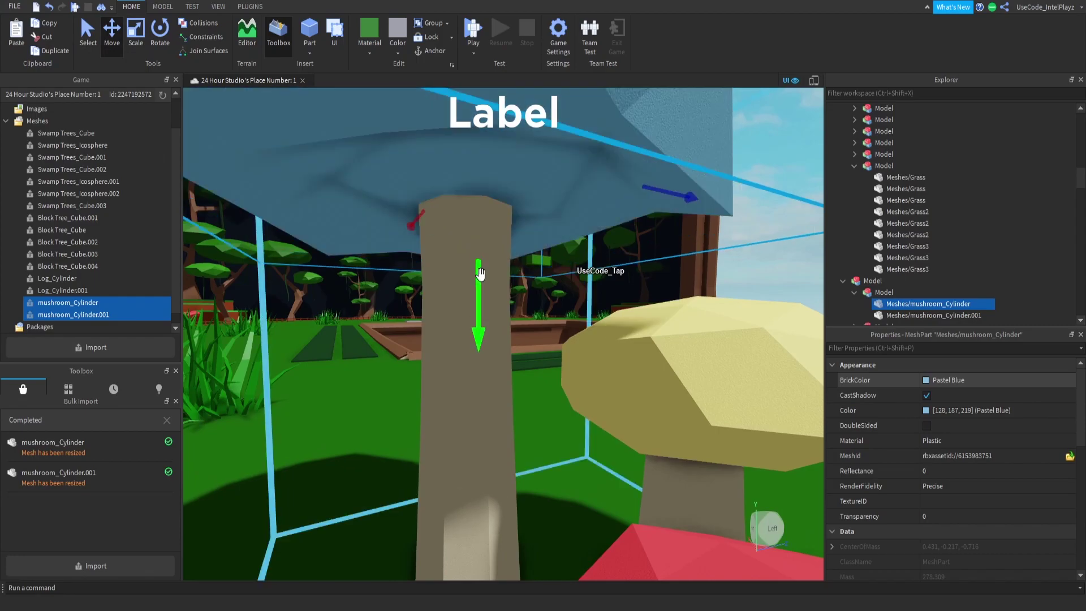
pyautogui.moveTo(480, 272); pyautogui.dragTo(500, 246, button='right')
pyautogui.press('w')
pyautogui.scroll(-4, 501, 249)
pyautogui.moveTo(473, 335); pyautogui.dragTo(476, 343)
pyautogui.scroll(3, 485, 306)
pyautogui.scroll(-6, 485, 306)
# Step: Select the whole three-mushroom group and move it to the grass near the fence and the stepped corner platforms
pyautogui.click(537, 370)
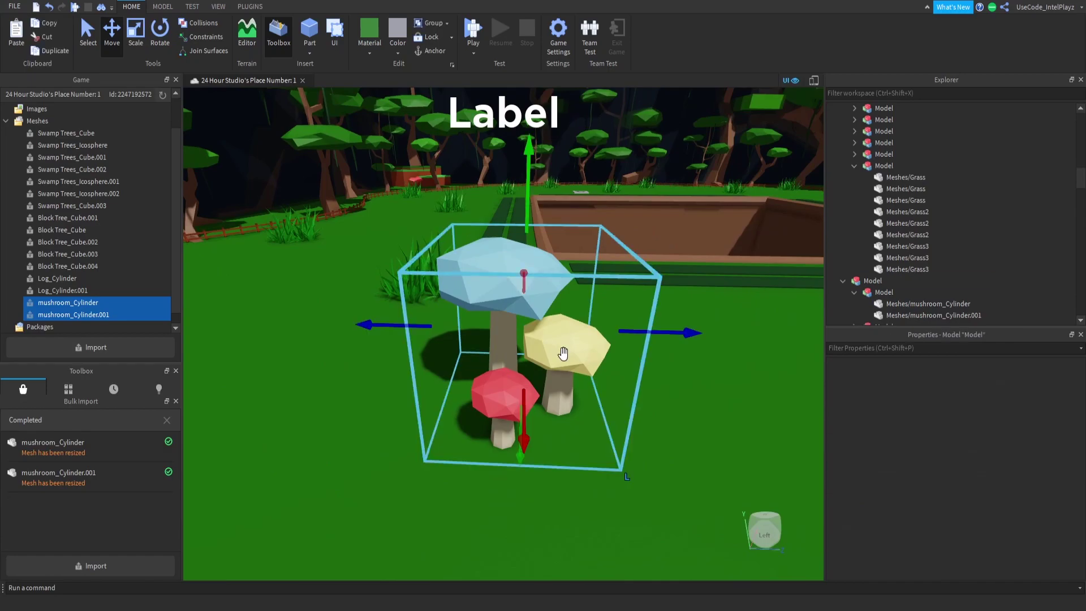
pyautogui.scroll(2, 557, 338)
pyautogui.moveTo(557, 339); pyautogui.dragTo(557, 340, button='right')
pyautogui.scroll(-6, 558, 339)
pyautogui.press('a')
pyautogui.moveTo(526, 362); pyautogui.dragTo(689, 311)
pyautogui.press('s')
pyautogui.moveTo(701, 355); pyautogui.dragTo(587, 268)
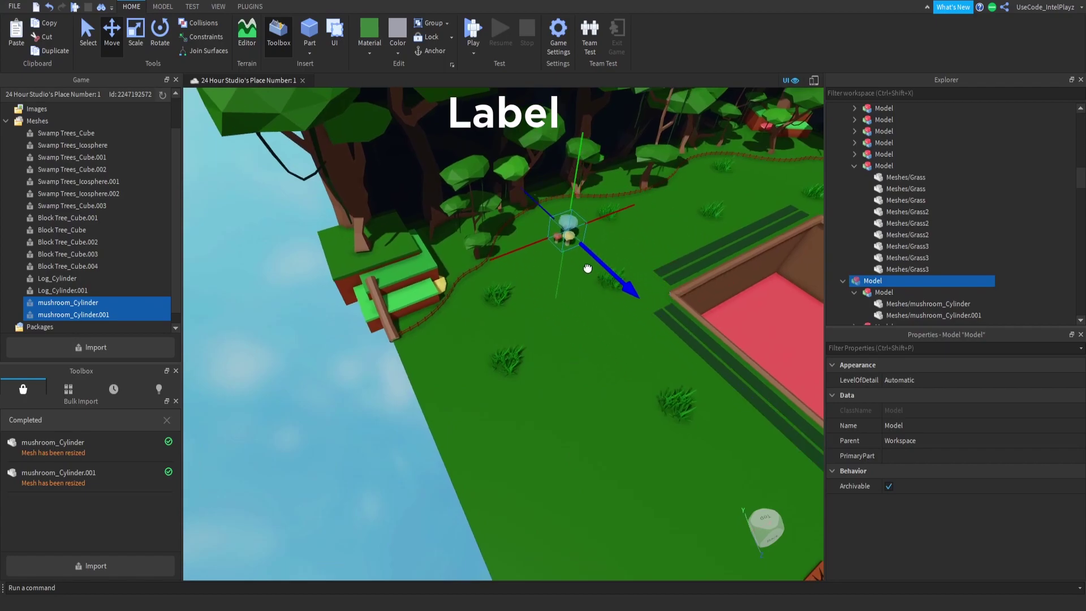
# Step: Rotate the mushroom group about its vertical axis
pyautogui.click(167, 38)
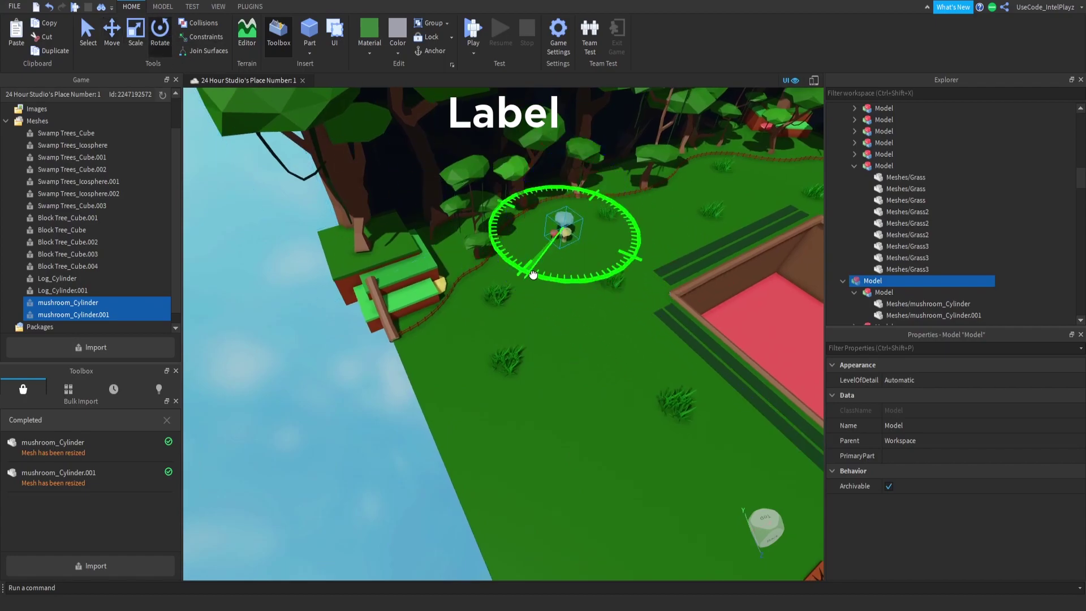
pyautogui.click(117, 35)
pyautogui.moveTo(609, 283); pyautogui.dragTo(610, 281, button='right')
pyautogui.scroll(3, 610, 284)
pyautogui.scroll(-2, 609, 284)
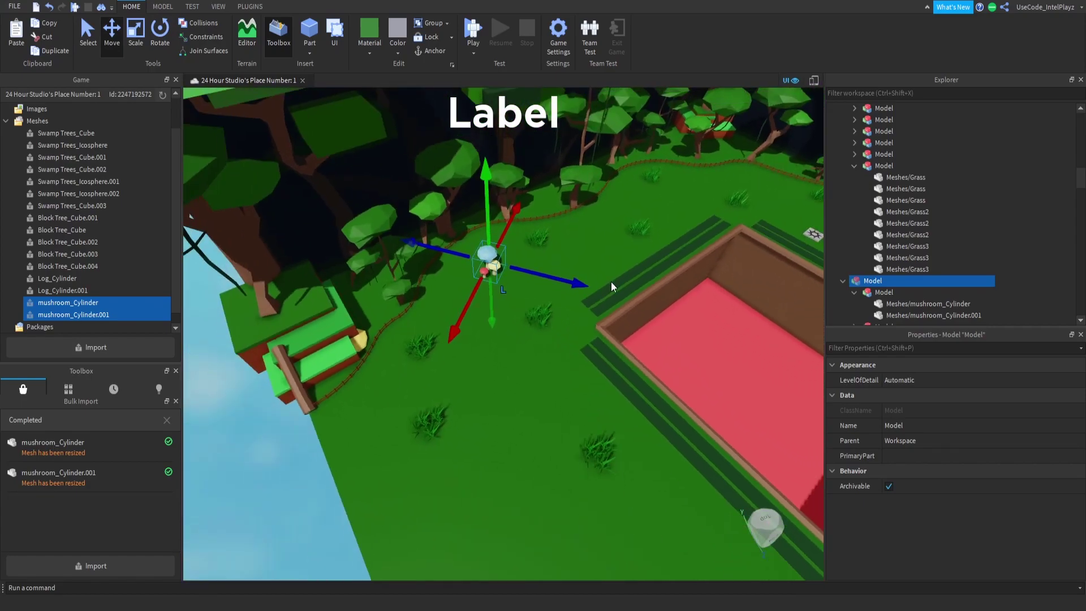
# Step: Duplicate the mushroom group and place the copy on the grass beyond the pit's far corner, near the fence
pyautogui.moveTo(558, 272); pyautogui.dragTo(572, 280)
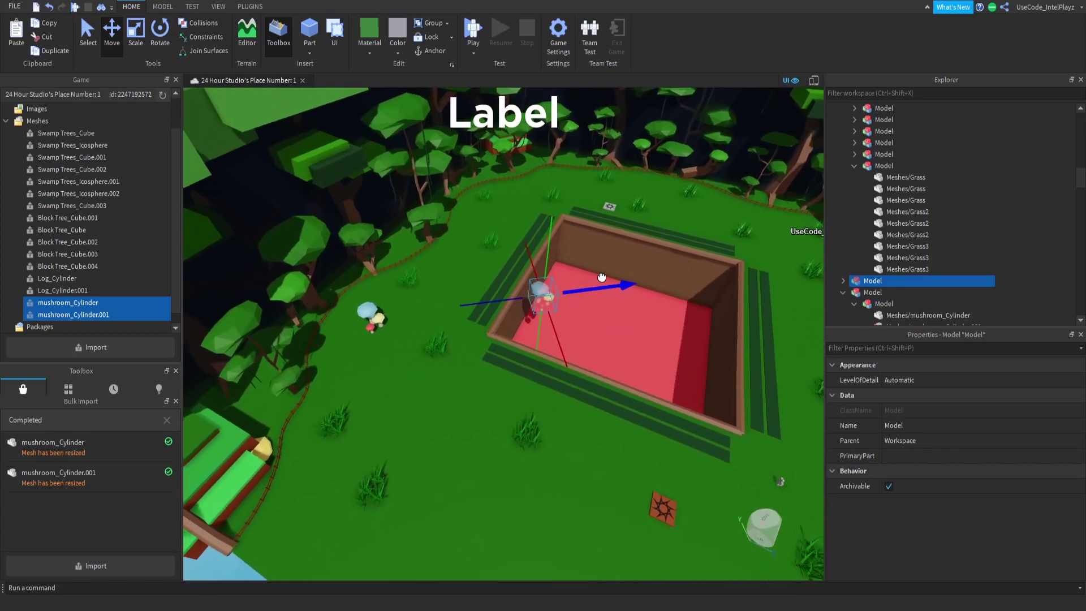
pyautogui.moveTo(602, 277); pyautogui.dragTo(625, 274)
pyautogui.scroll(-1, 600, 311)
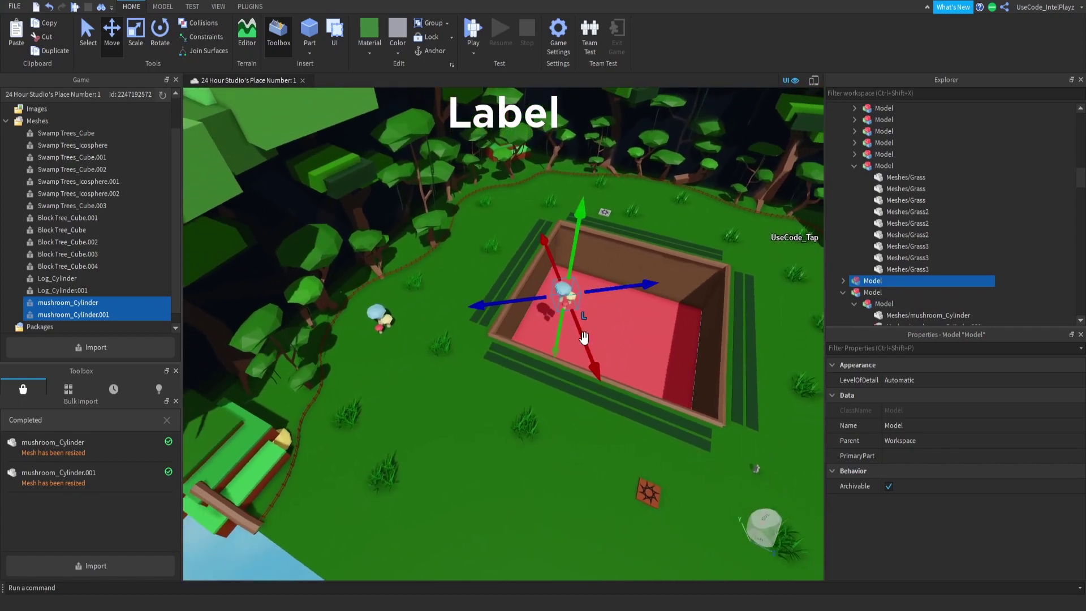
pyautogui.moveTo(578, 333); pyautogui.dragTo(474, 196)
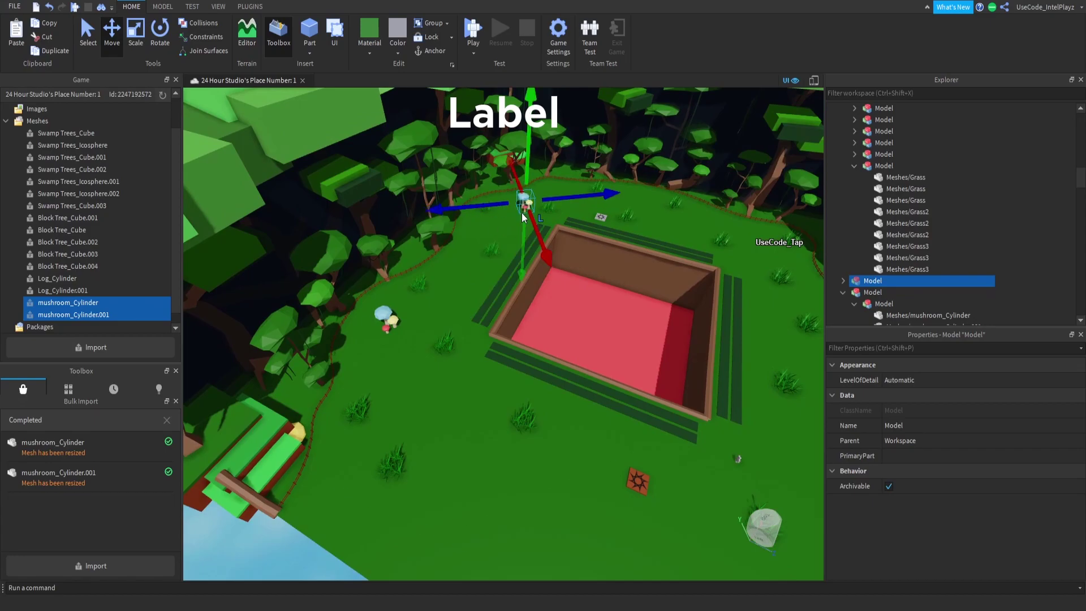
# Step: Duplicate the mushroom group repeatedly and spread the copies over the grass around the pit, from beyond its far edge to in front of the shop
pyautogui.moveTo(589, 193); pyautogui.dragTo(672, 182)
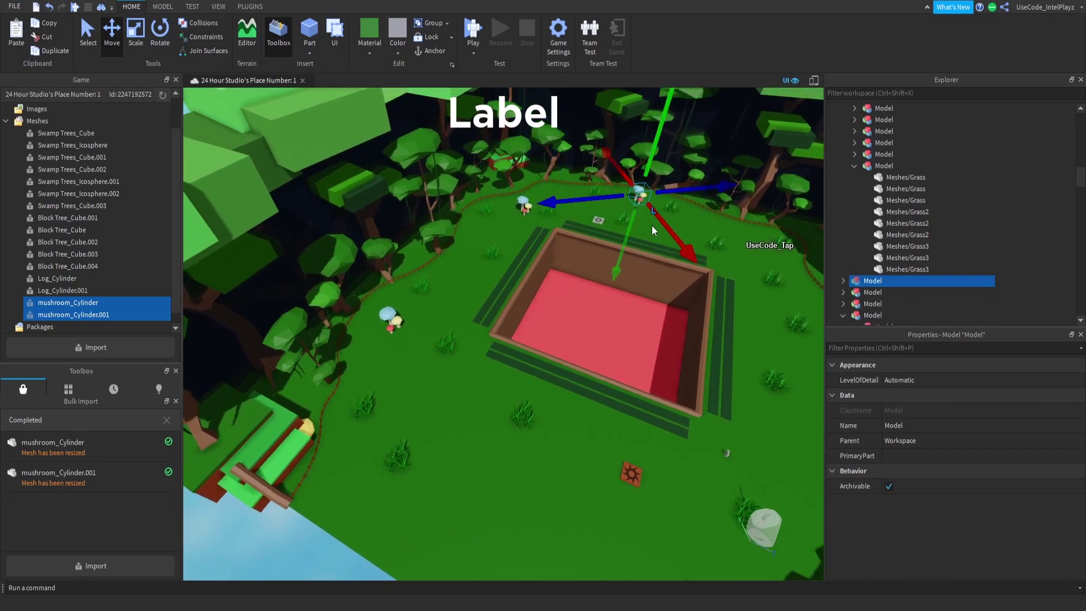
pyautogui.moveTo(689, 253); pyautogui.dragTo(703, 264)
pyautogui.moveTo(698, 260); pyautogui.dragTo(703, 265, button='right')
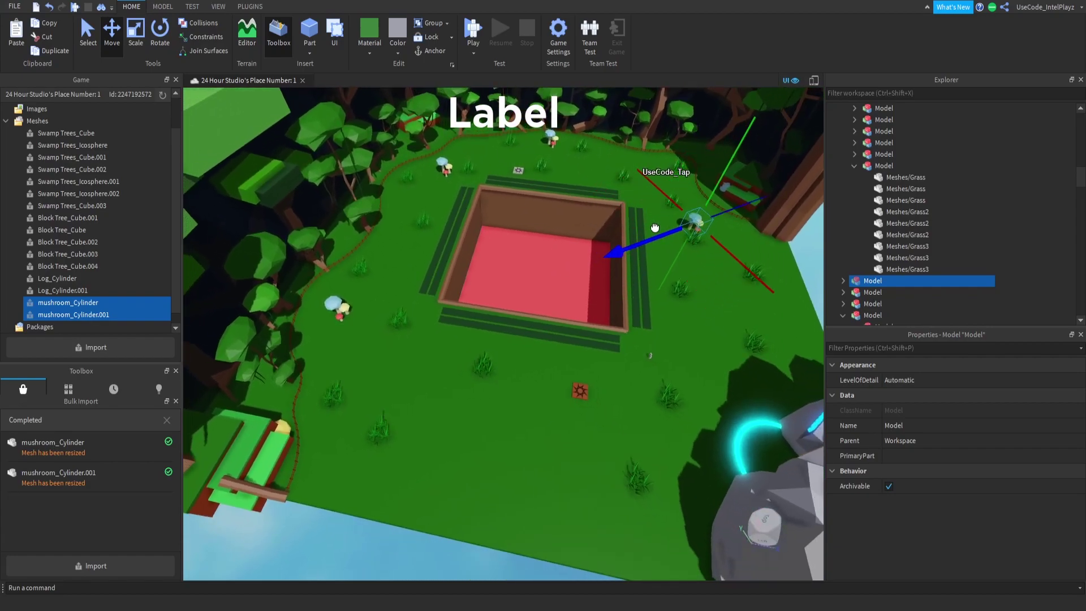
pyautogui.moveTo(676, 224); pyautogui.dragTo(652, 272)
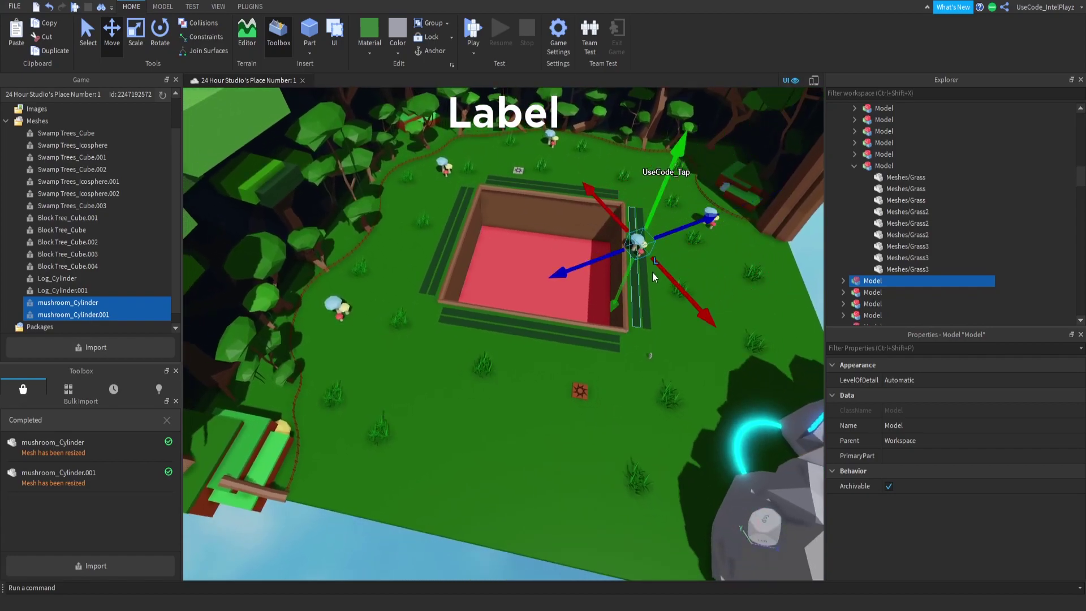
pyautogui.moveTo(766, 355); pyautogui.dragTo(778, 369)
pyautogui.moveTo(663, 350); pyautogui.dragTo(665, 429)
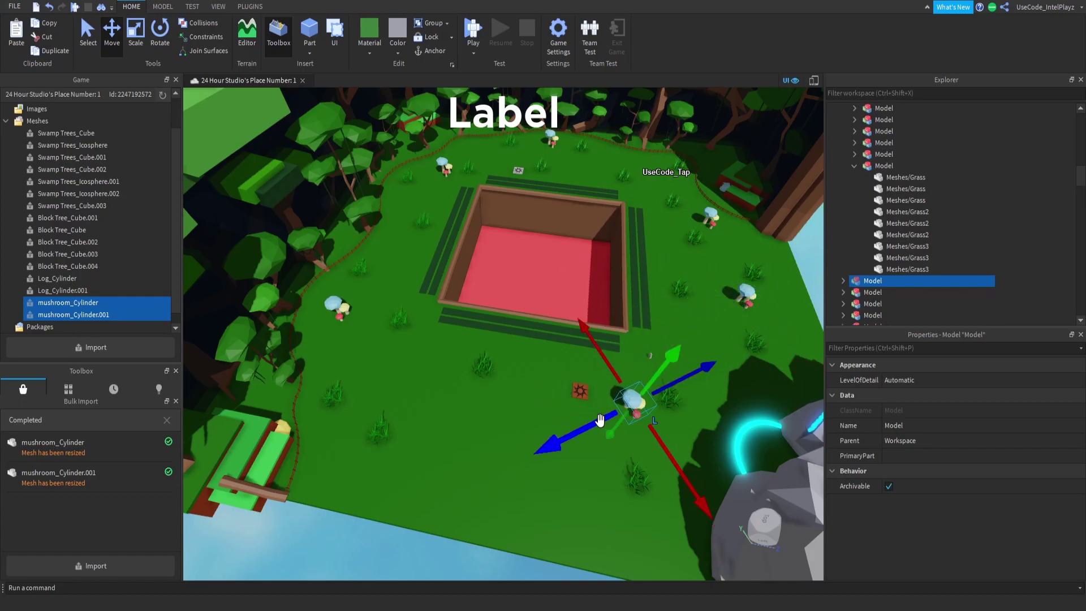
pyautogui.moveTo(600, 419); pyautogui.dragTo(419, 452)
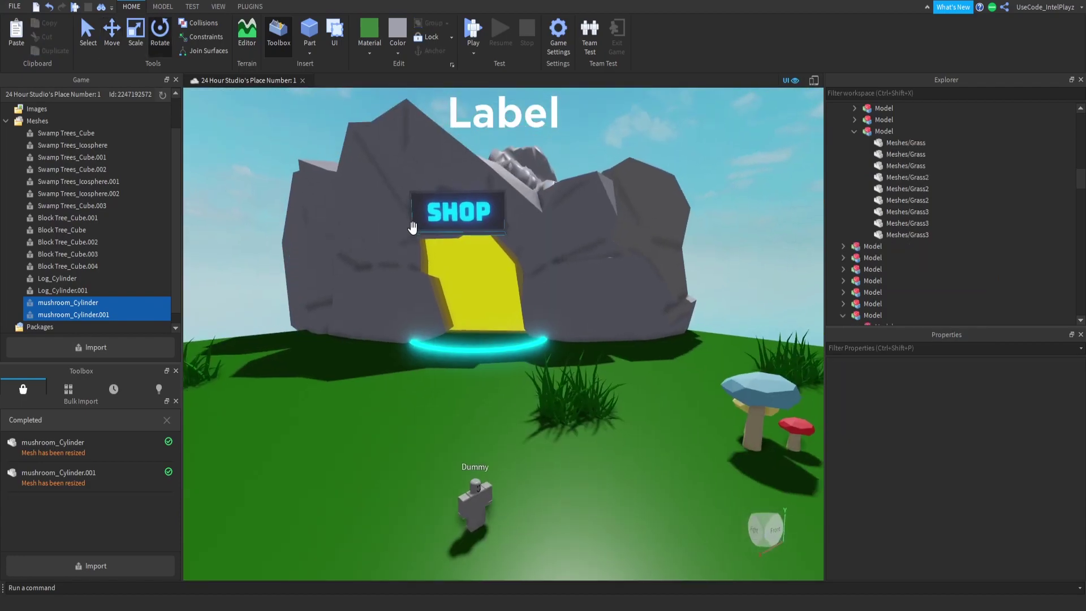
# Step: Select the single mountain mesh behind the shop and slide it sideways to line up with the shop rocks
pyautogui.scroll(10, 413, 227)
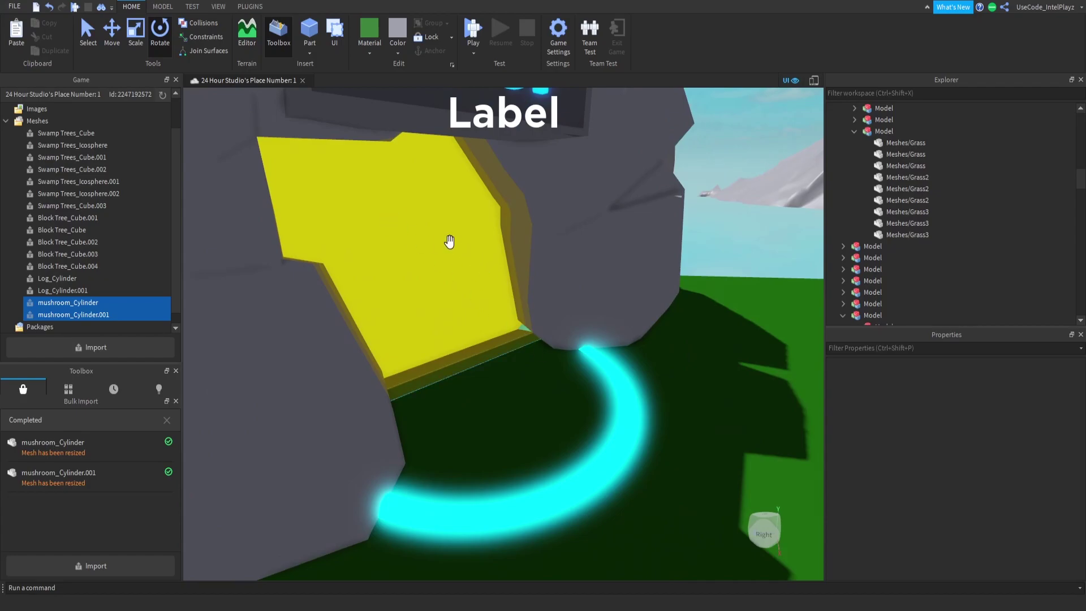
pyautogui.scroll(-10, 475, 264)
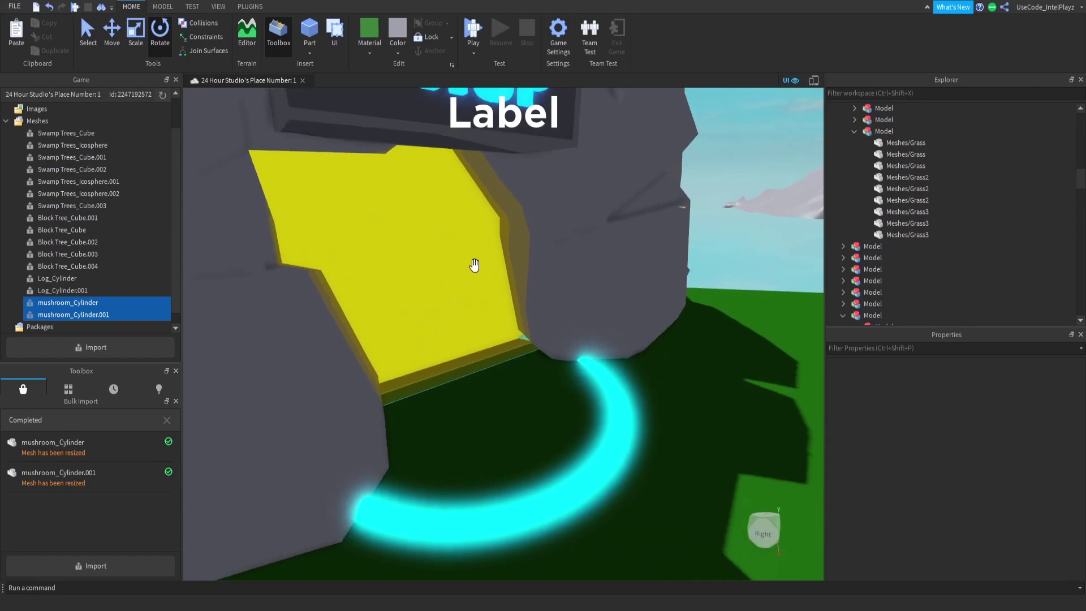
pyautogui.scroll(-4, 503, 289)
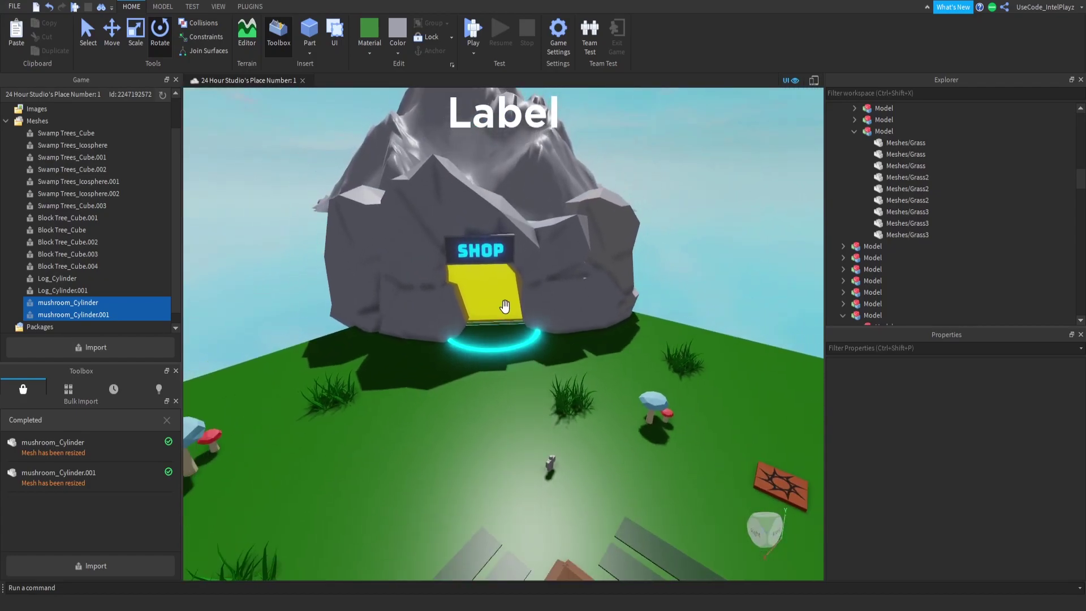
pyautogui.moveTo(504, 306); pyautogui.dragTo(529, 310, button='right')
pyautogui.scroll(10, 527, 311)
pyautogui.scroll(5, 527, 311)
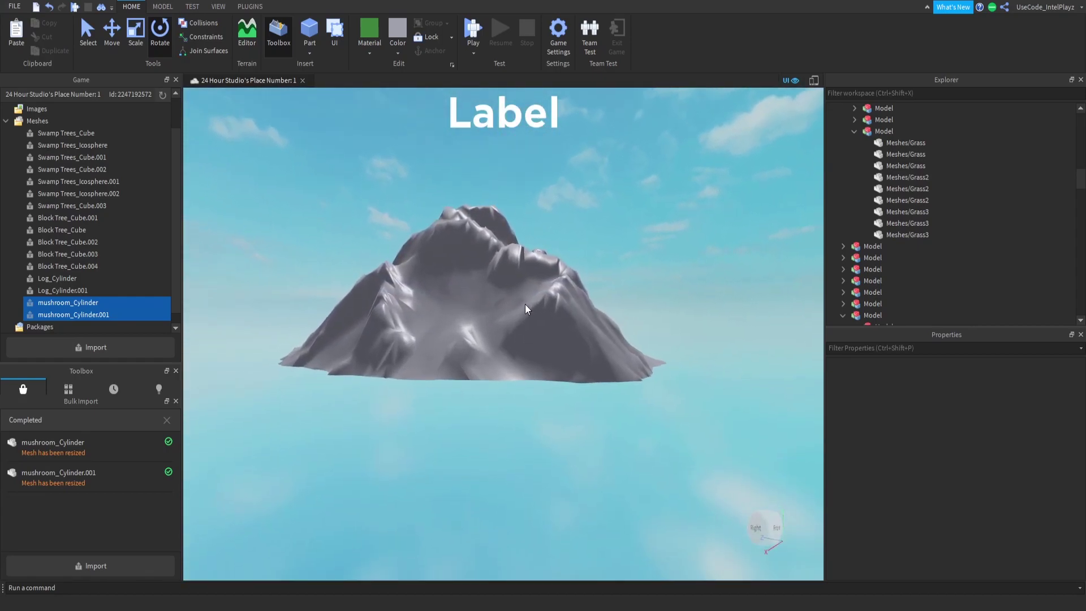
pyautogui.click(474, 287)
pyautogui.hotkey('ctrl', '2')
pyautogui.moveTo(474, 286); pyautogui.dragTo(474, 286, button='right')
pyautogui.keyDown('alt'); pyautogui.click(473, 287); pyautogui.keyUp('alt')
pyautogui.scroll(-10, 473, 286)
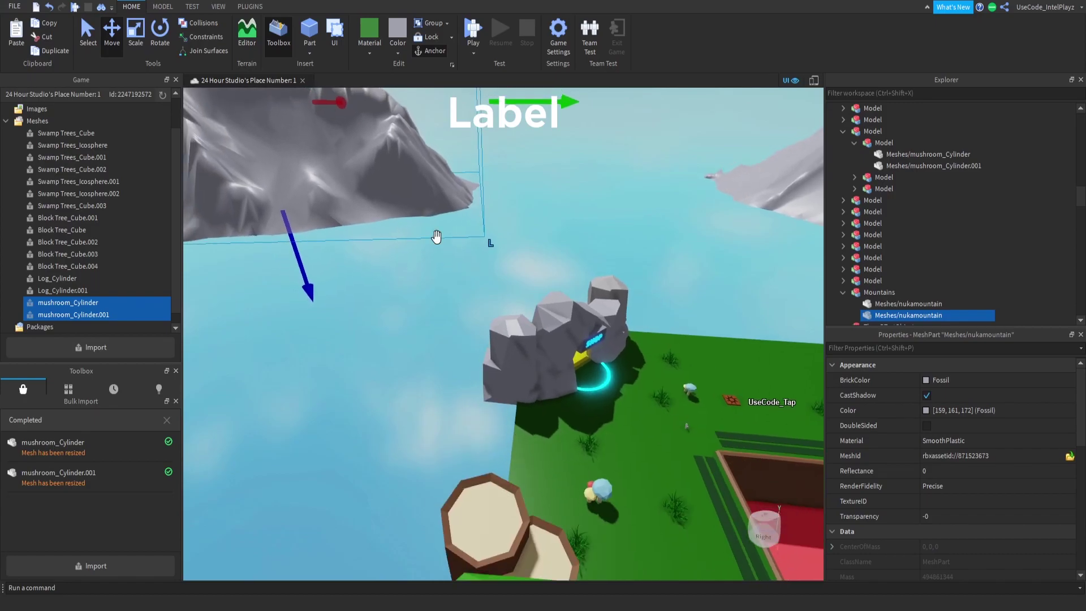
pyautogui.scroll(-2, 666, 225)
pyautogui.moveTo(525, 215); pyautogui.dragTo(679, 225)
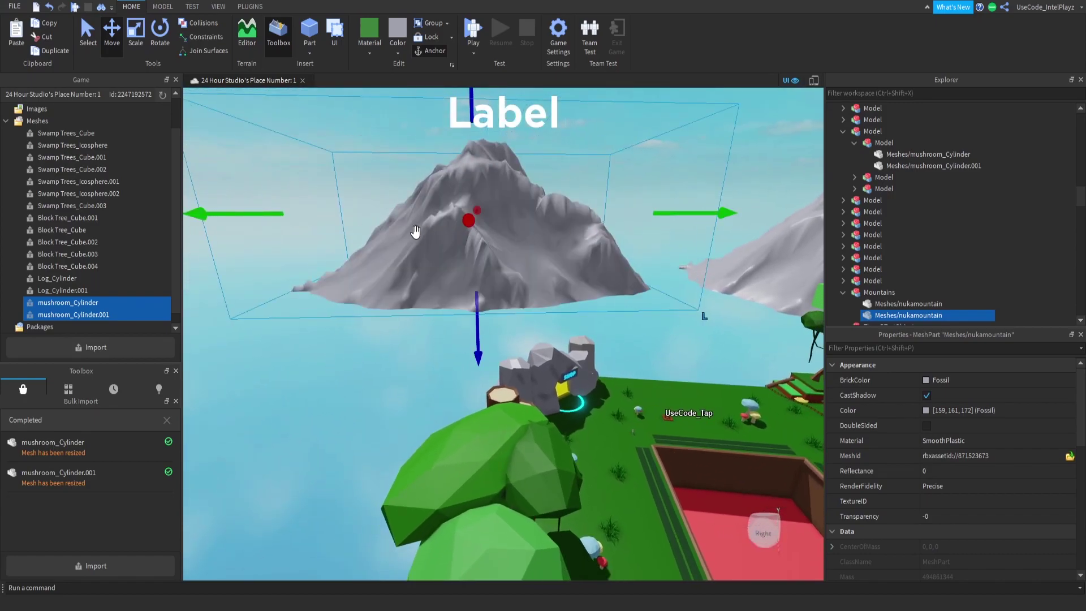
# Step: Bring the mountain mesh forward toward the arena until it stands directly behind the shop rocks
pyautogui.press('w')
pyautogui.moveTo(510, 232); pyautogui.dragTo(519, 236, button='right')
pyautogui.moveTo(617, 192); pyautogui.dragTo(399, 280)
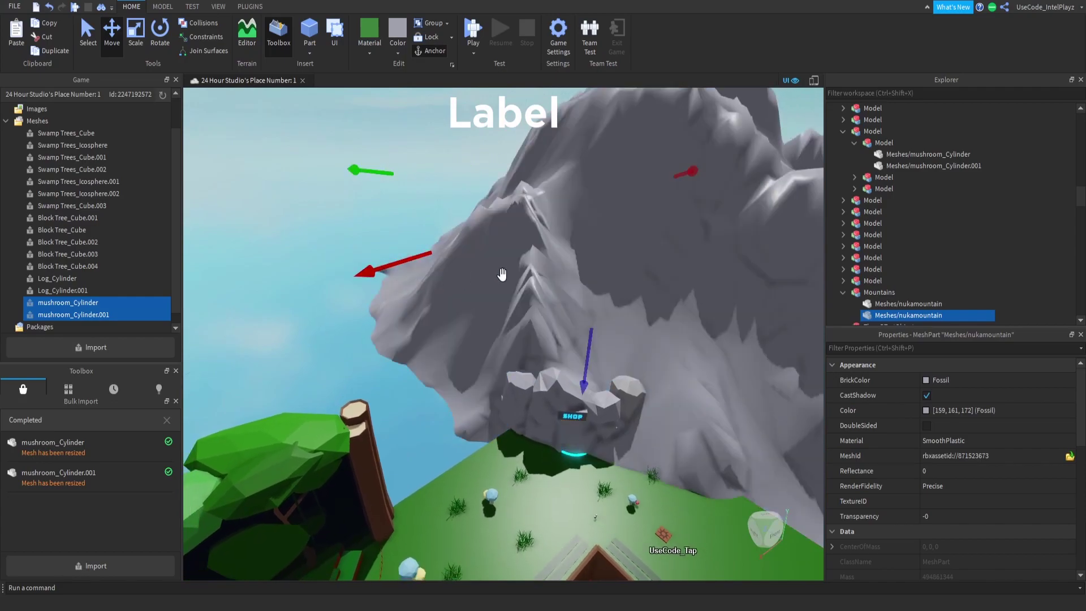
pyautogui.scroll(-3, 586, 286)
pyautogui.moveTo(586, 286); pyautogui.dragTo(590, 287, button='right')
pyautogui.scroll(-2, 590, 288)
pyautogui.moveTo(694, 276); pyautogui.dragTo(696, 274, button='right')
pyautogui.moveTo(697, 237); pyautogui.dragTo(657, 237)
# Step: Rotate the mountain slightly about its vertical axis and nudge its position behind the shop
pyautogui.click(159, 37)
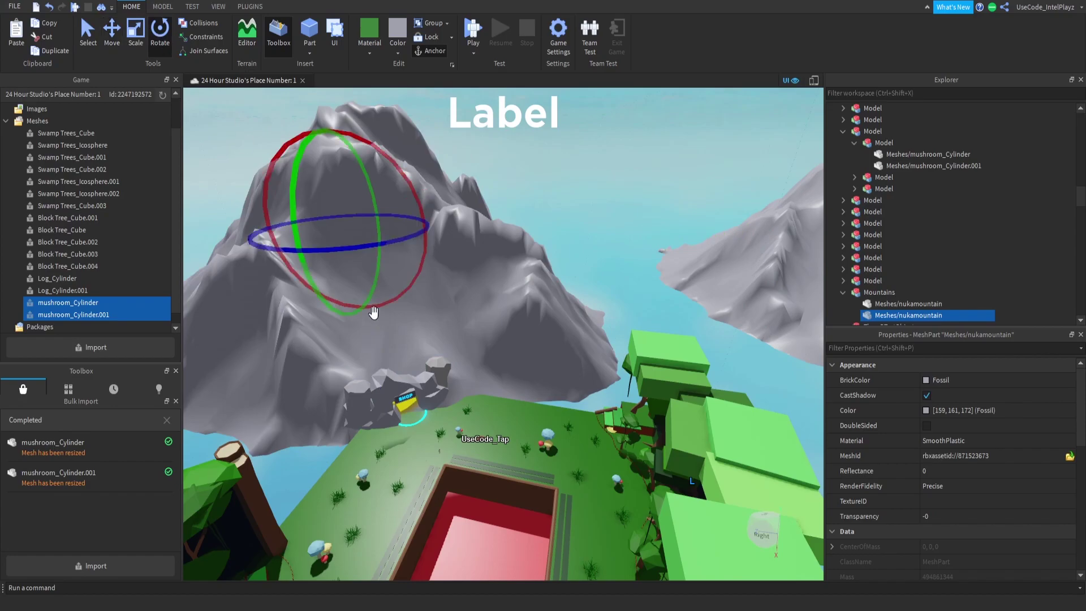
pyautogui.moveTo(362, 248); pyautogui.dragTo(378, 256)
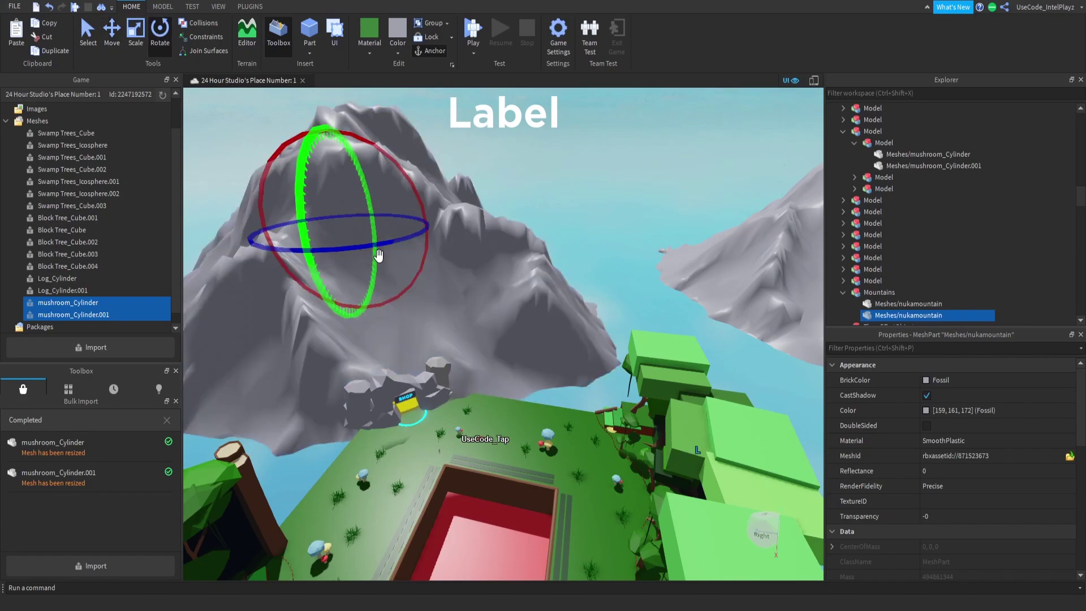
pyautogui.click(106, 32)
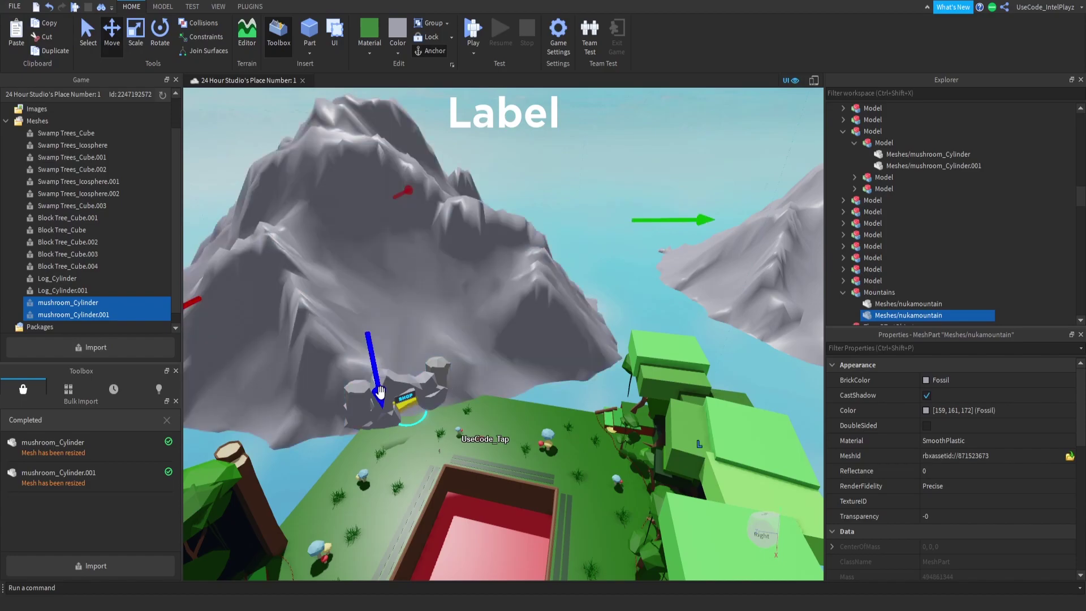
pyautogui.moveTo(377, 388); pyautogui.dragTo(383, 356, button='right')
pyautogui.moveTo(560, 310); pyautogui.dragTo(552, 312)
pyautogui.moveTo(464, 305); pyautogui.dragTo(324, 330, button='right')
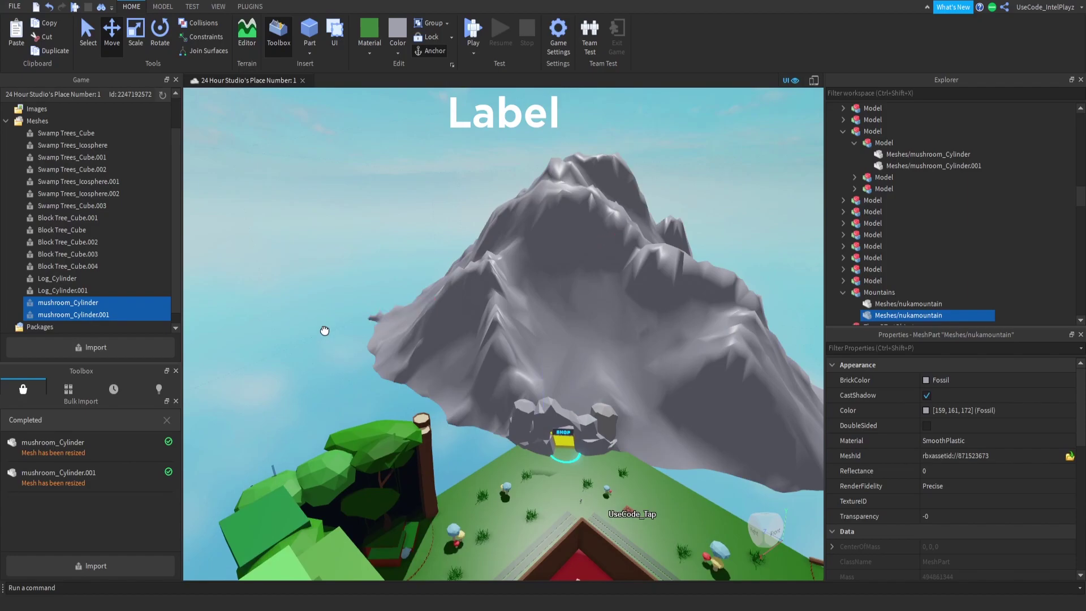
# Step: Reselect only the mountain mesh behind the shop and shift it slightly further toward the arena
pyautogui.click(413, 379)
pyautogui.moveTo(412, 379); pyautogui.dragTo(413, 379, button='right')
pyautogui.press('w')
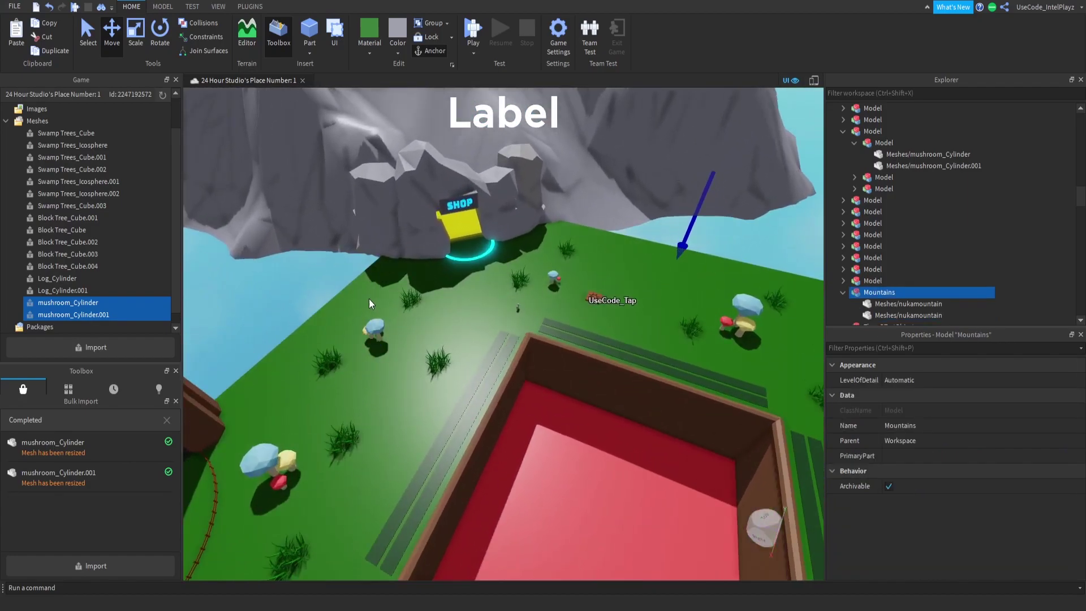
pyautogui.press('w')
pyautogui.moveTo(517, 352); pyautogui.dragTo(518, 351, button='right')
pyautogui.scroll(-10, 518, 353)
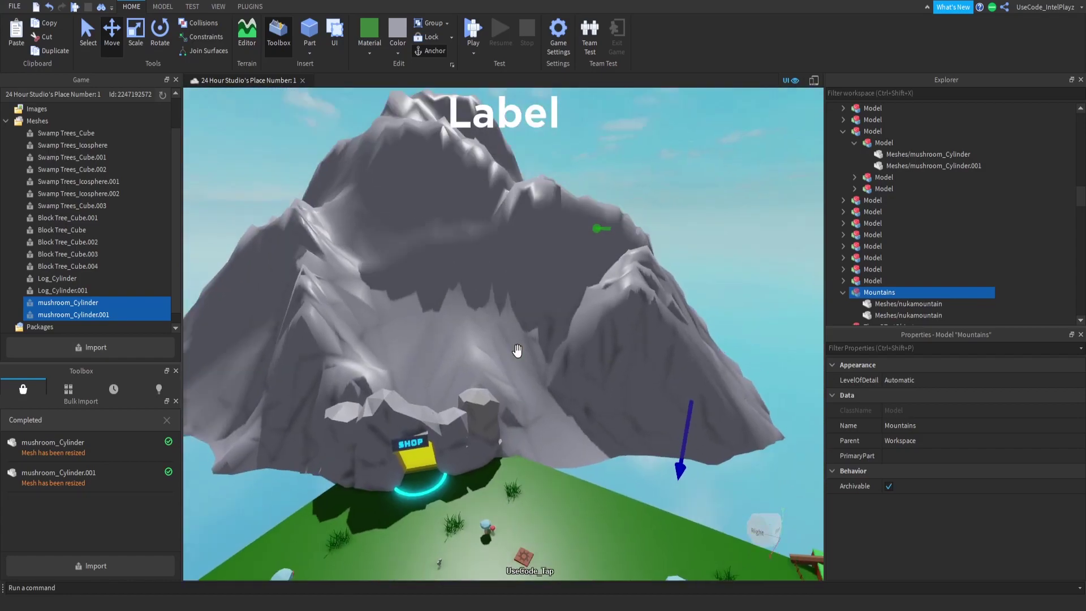
pyautogui.scroll(-4, 518, 351)
pyautogui.keyDown('alt'); pyautogui.click(498, 300); pyautogui.keyUp('alt')
pyautogui.moveTo(498, 299); pyautogui.dragTo(498, 296, button='right')
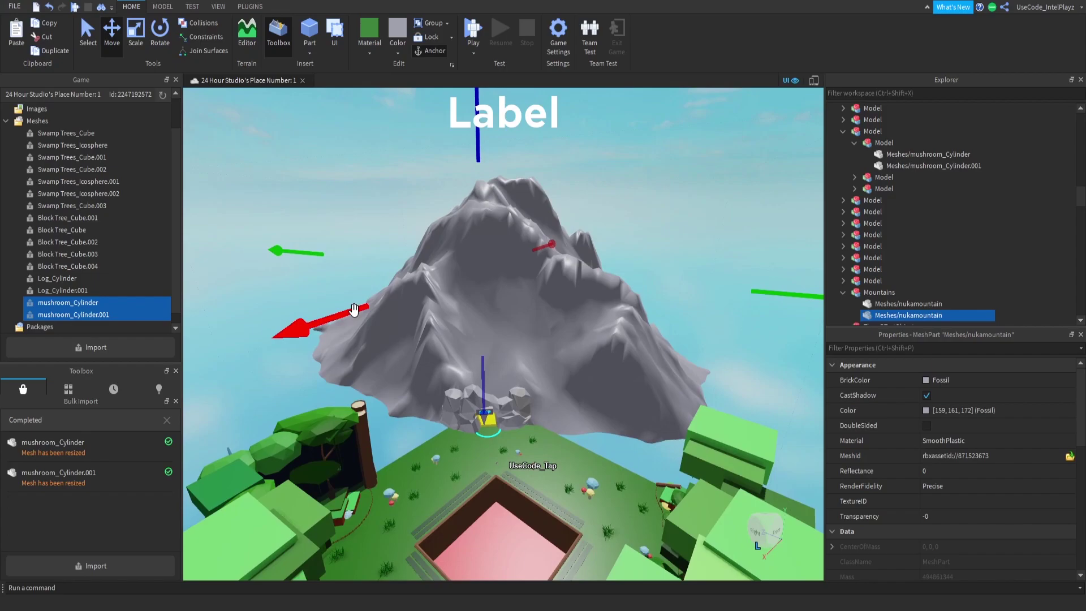
pyautogui.moveTo(355, 311); pyautogui.dragTo(326, 315)
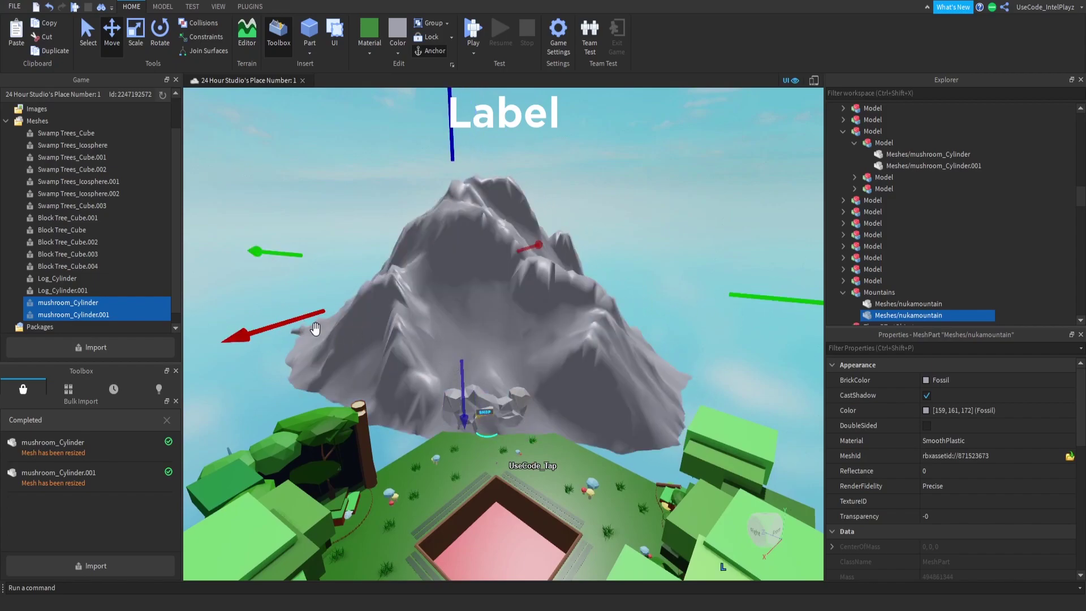
# Step: Inspect from both sides how the mountain meets the shop rocks and the edge of the grass
pyautogui.click(334, 250)
pyautogui.moveTo(359, 296); pyautogui.dragTo(358, 296, button='right')
pyautogui.press('w')
pyautogui.press('d')
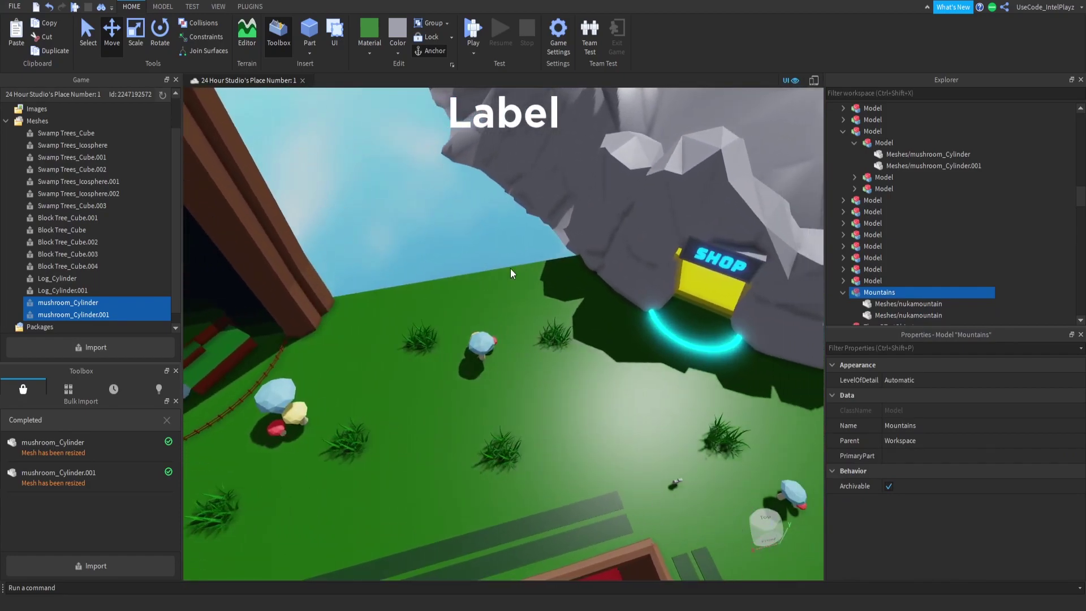
pyautogui.moveTo(507, 259); pyautogui.dragTo(504, 253, button='right')
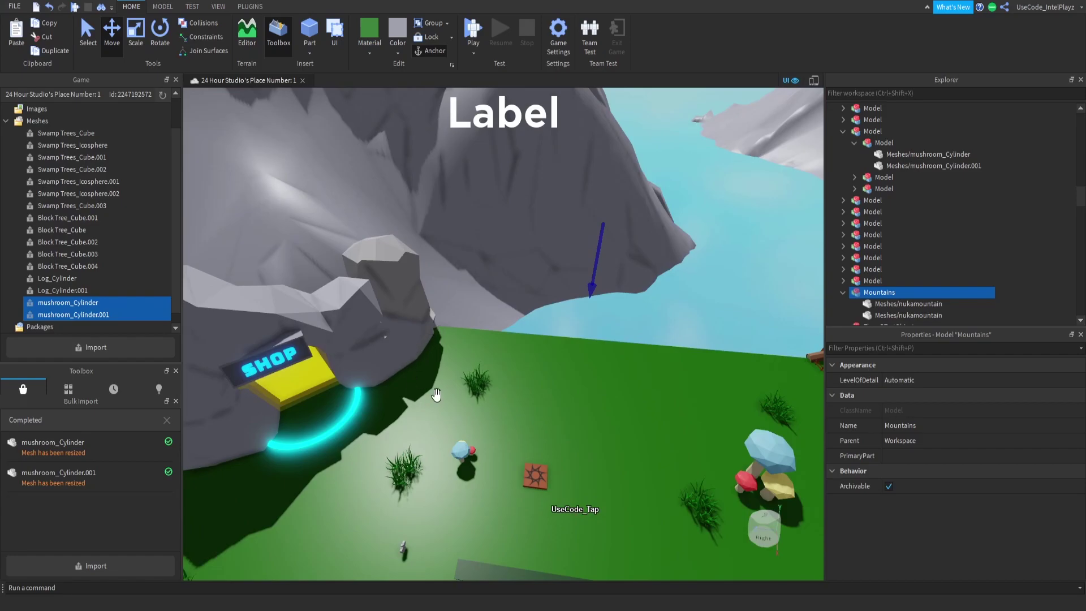
pyautogui.moveTo(449, 378); pyautogui.dragTo(447, 380, button='right')
pyautogui.press('w')
pyautogui.press('s')
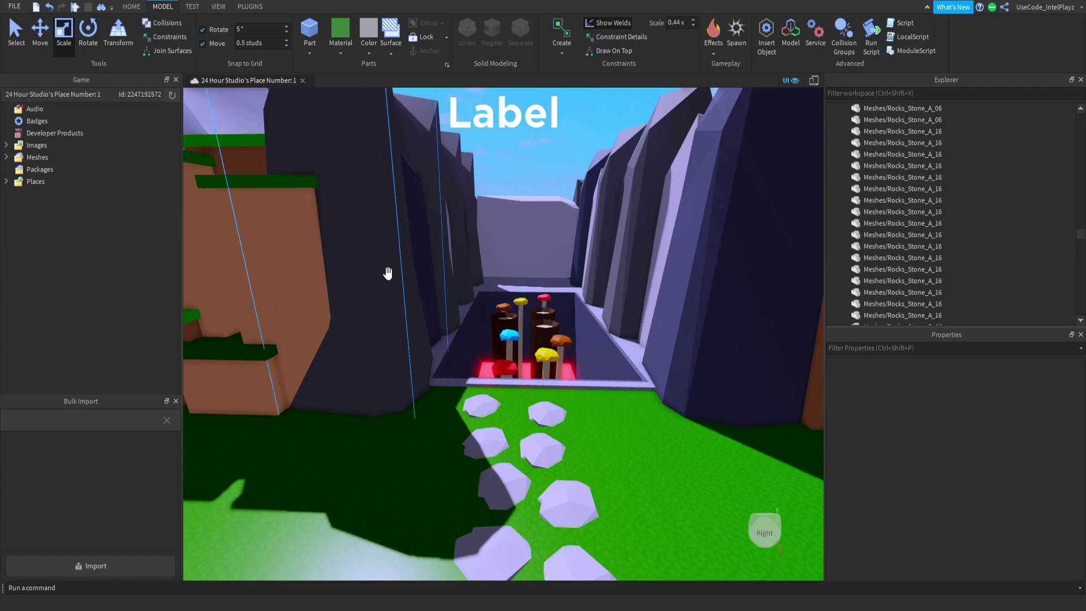
# Step: Examine the mushroom and log obstacle course in the glowing pit between the rock walls from both ends
pyautogui.moveTo(533, 295); pyautogui.dragTo(490, 281, button='right')
pyautogui.press('w')
pyautogui.press('w')
pyautogui.press('s')
pyautogui.press('s')
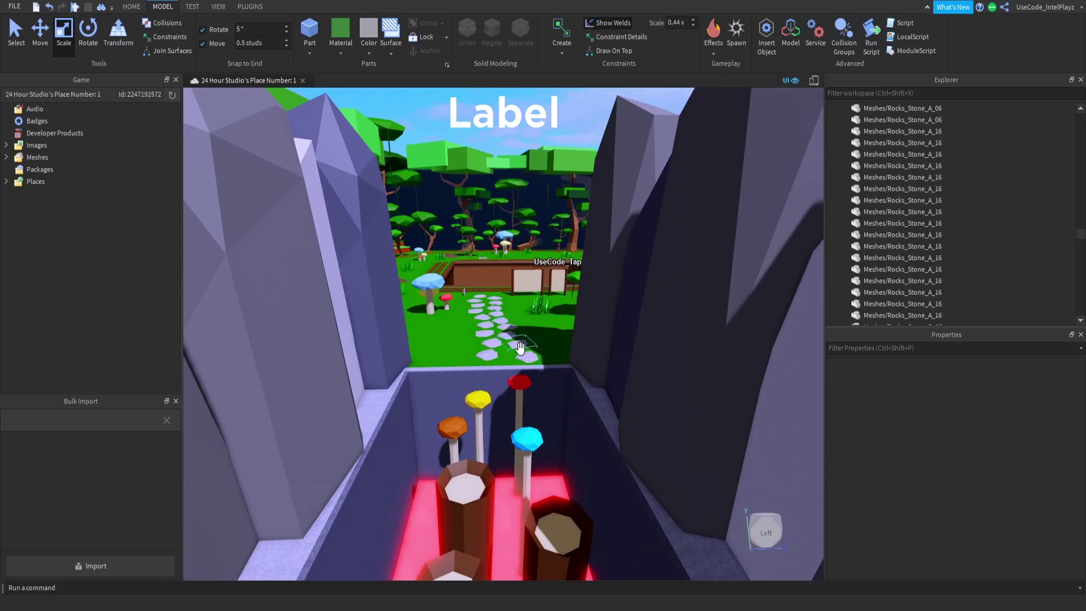
# Step: Examine the central pit with its swamp tree line and the shop cave entrance with its stepping-stone path
pyautogui.press('w')
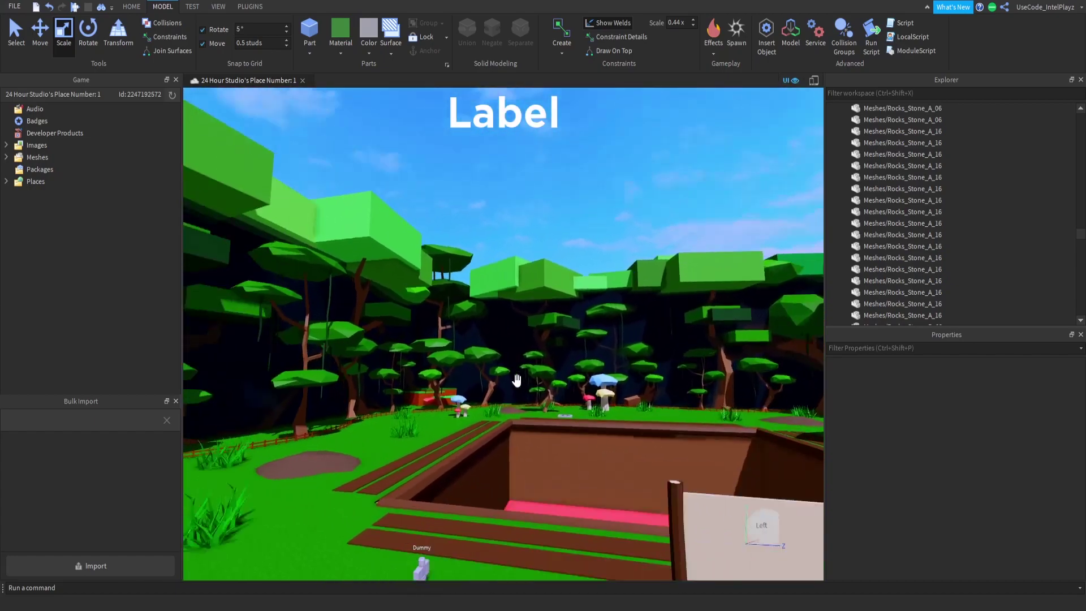
pyautogui.moveTo(517, 380); pyautogui.dragTo(517, 378, button='right')
pyautogui.press('s')
pyautogui.press('w')
pyautogui.moveTo(512, 335); pyautogui.dragTo(508, 332, button='right')
pyautogui.press('w')
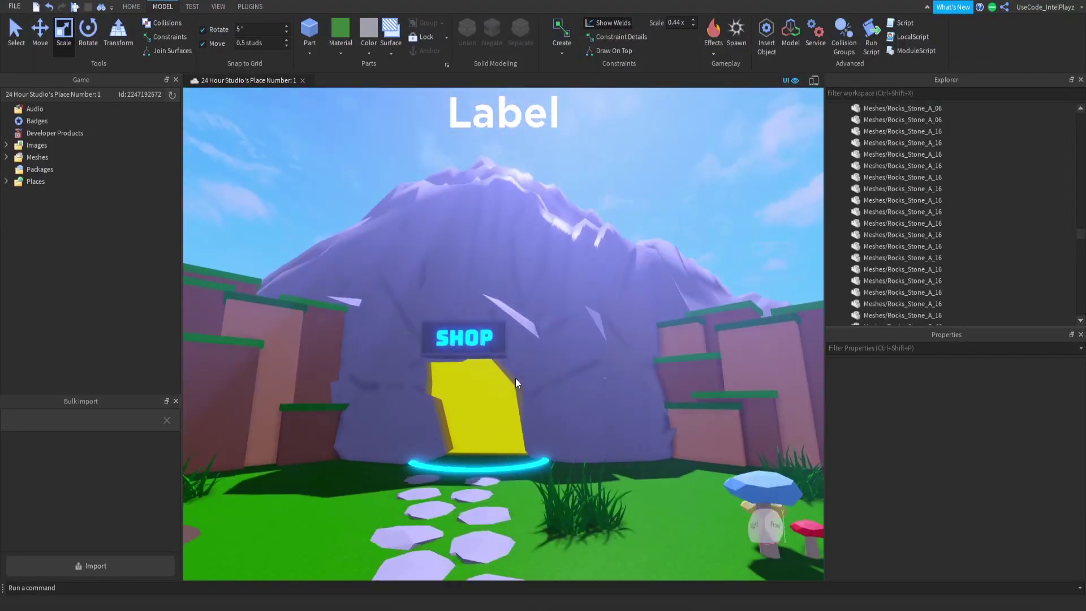
pyautogui.press('w')
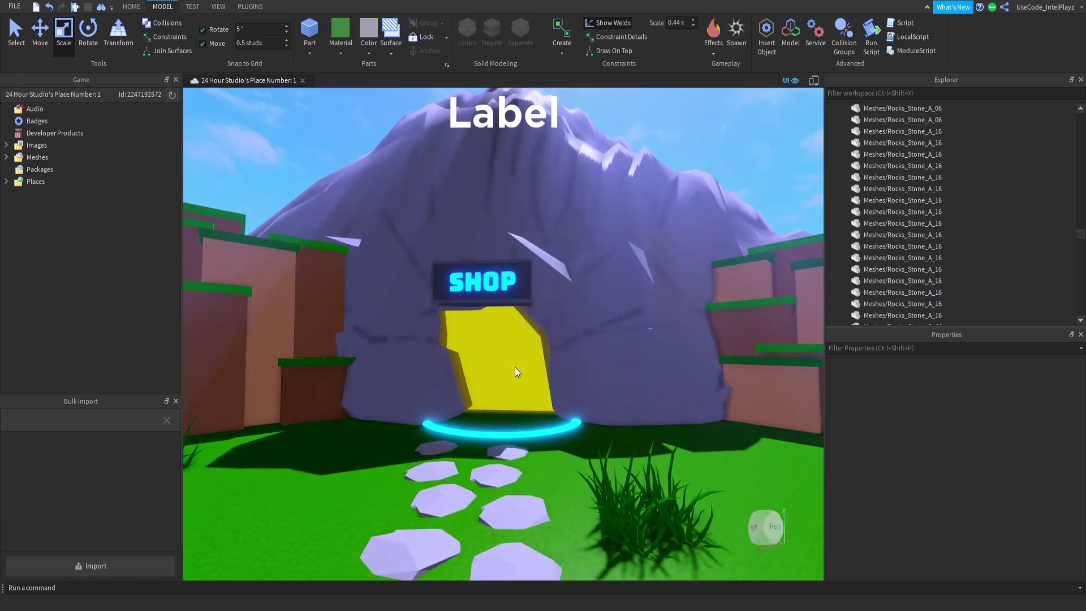
pyautogui.press('a')
pyautogui.press('d')
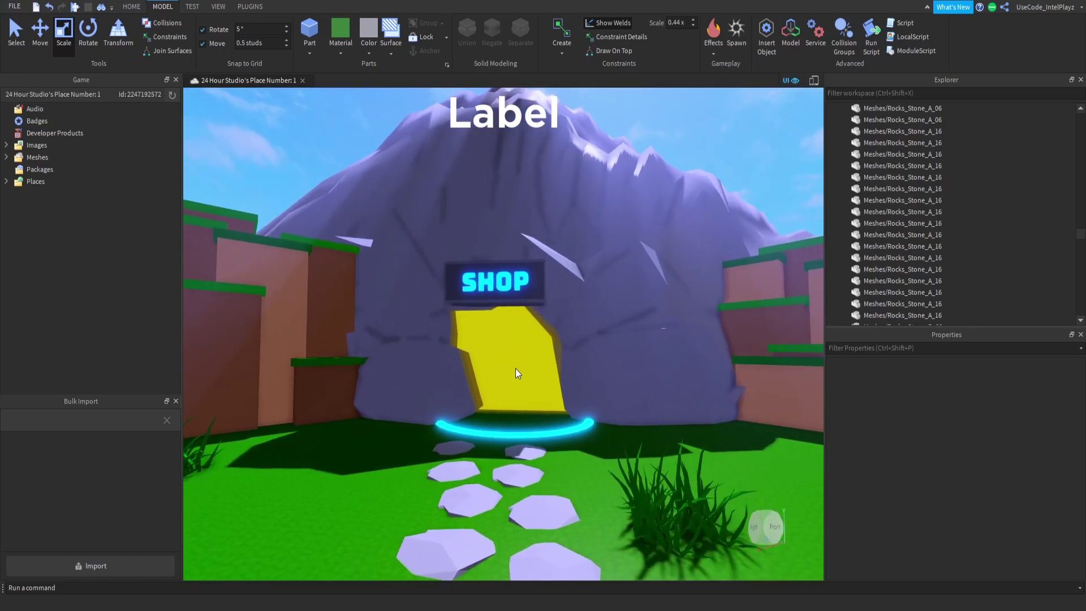
pyautogui.press('s')
# Step: Examine the cliffs, dirt patches, sign boards, mushrooms and planks surrounding the central pit
pyautogui.moveTo(549, 371); pyautogui.dragTo(548, 372, button='right')
pyautogui.moveTo(638, 332); pyautogui.dragTo(645, 290, button='right')
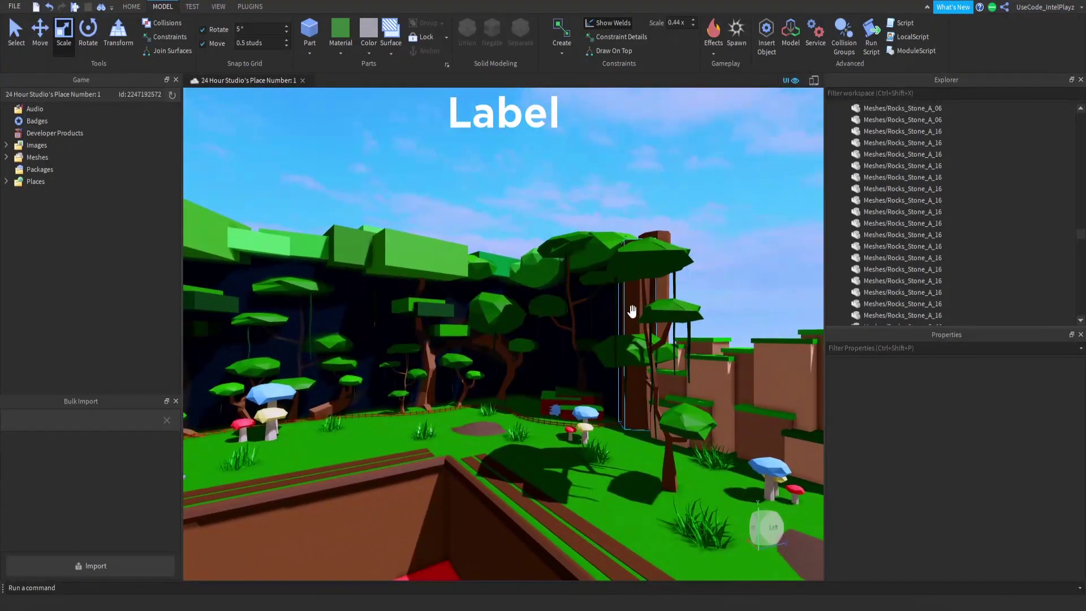
pyautogui.moveTo(543, 353); pyautogui.dragTo(564, 376, button='right')
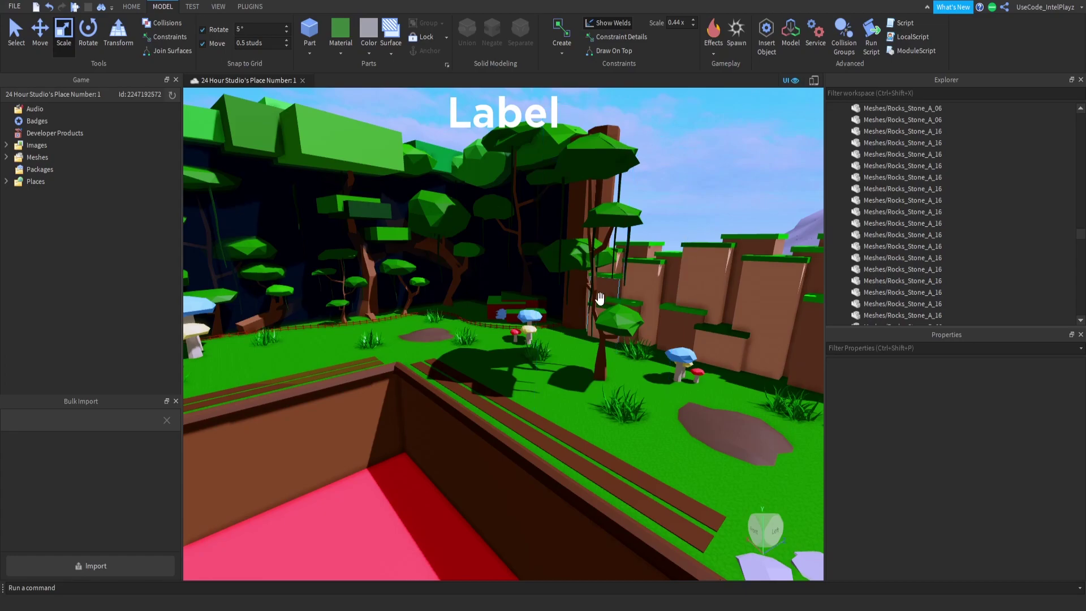
pyautogui.press('s')
pyautogui.moveTo(593, 325); pyautogui.dragTo(593, 325, button='right')
pyautogui.press('w')
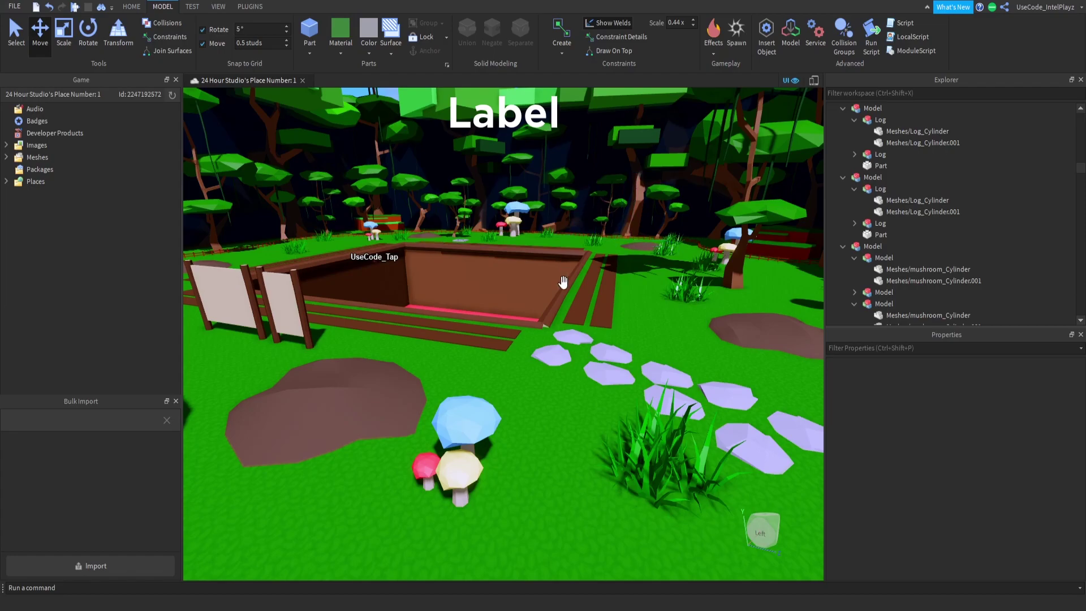
pyautogui.moveTo(562, 281); pyautogui.dragTo(567, 295, button='right')
pyautogui.press('w')
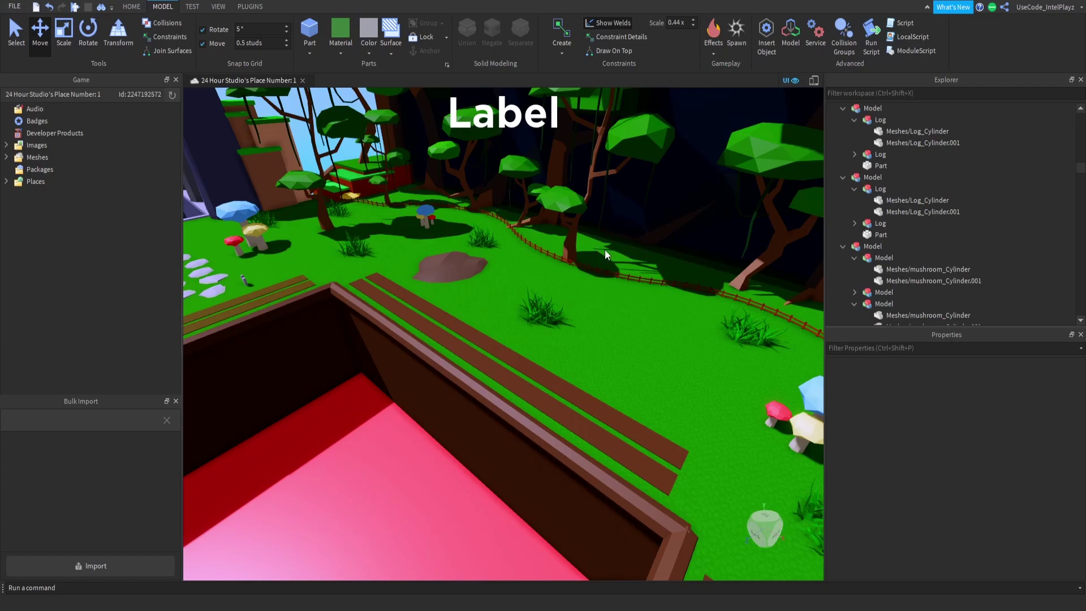
# Step: Inspect the swamp trees and the low fence along the arena's edge up close
pyautogui.scroll(10, 582, 243)
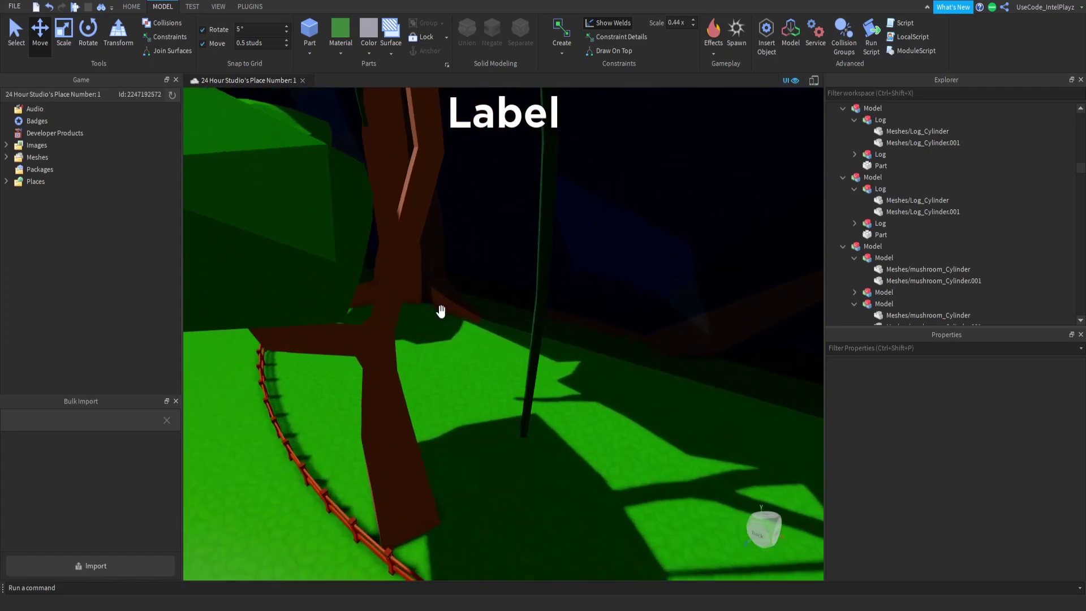
pyautogui.scroll(-8, 477, 406)
pyautogui.moveTo(447, 370); pyautogui.dragTo(449, 365, button='right')
pyautogui.scroll(-10, 447, 363)
pyautogui.scroll(10, 450, 364)
pyautogui.press('w')
pyautogui.press('s')
pyautogui.scroll(-5, 449, 365)
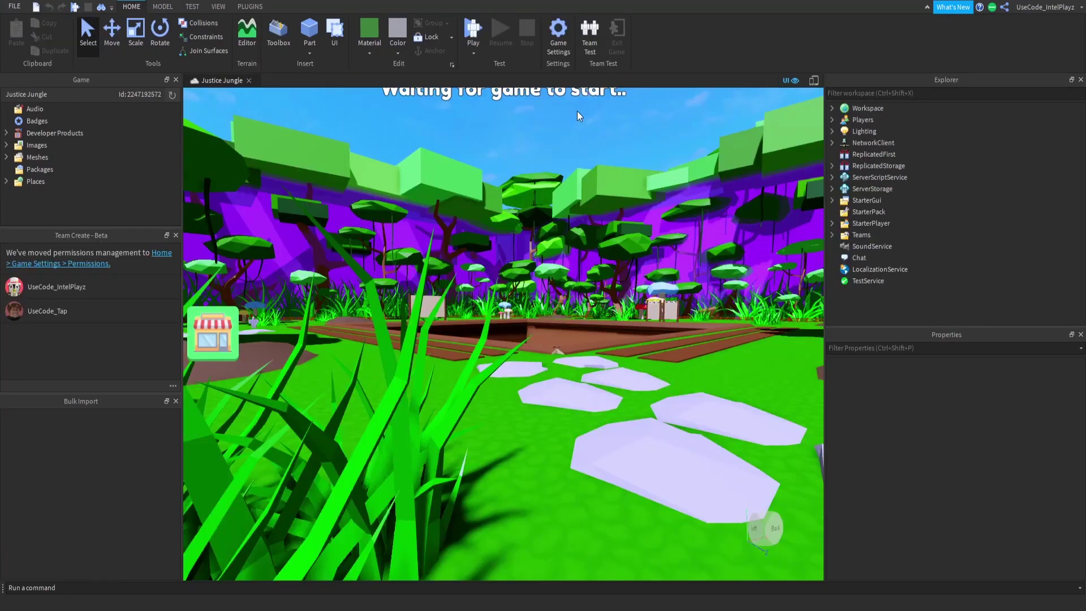
# Step: Review the Justice Jungle place from the stepping stones by the pit to the obstacle course leading to the chest
pyautogui.press('w')
pyautogui.moveTo(573, 134); pyautogui.dragTo(562, 244, button='right')
pyautogui.press('w')
pyautogui.press('w')
pyautogui.press('w')
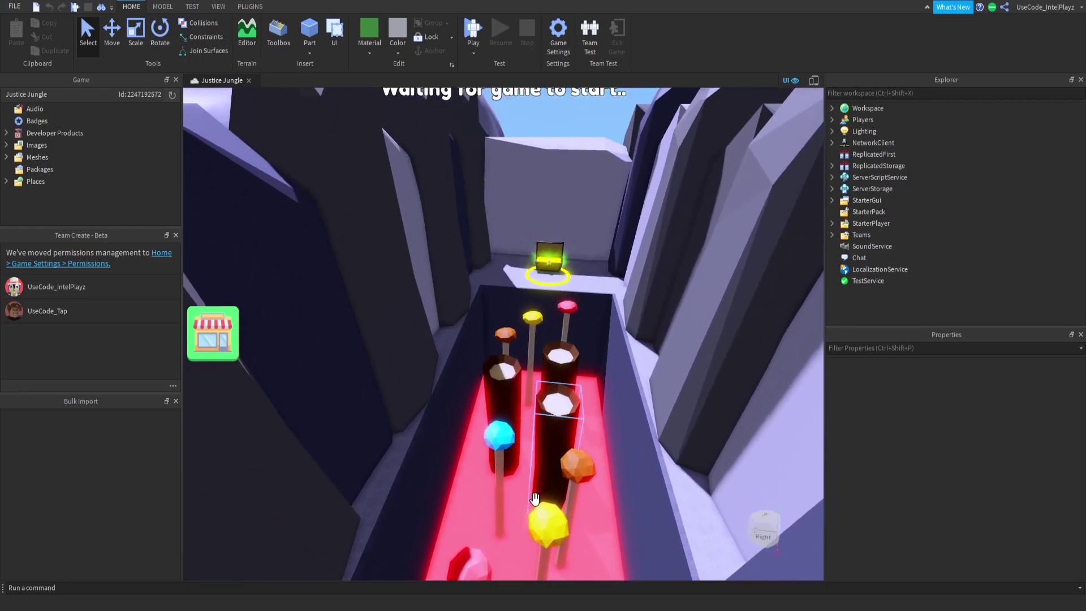
# Step: Examine the lava obstacle course and the plank-edged central pit with its surrounding swamp trees
pyautogui.moveTo(545, 452); pyautogui.dragTo(546, 454, button='right')
pyautogui.moveTo(401, 235); pyautogui.dragTo(452, 225, button='right')
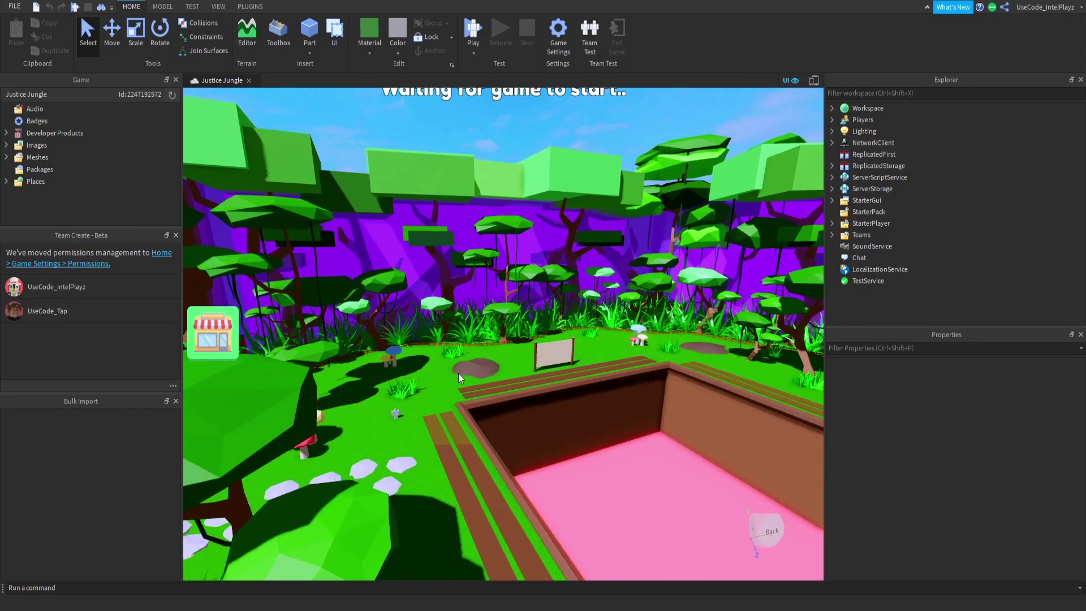
pyautogui.moveTo(472, 373); pyautogui.dragTo(472, 372, button='right')
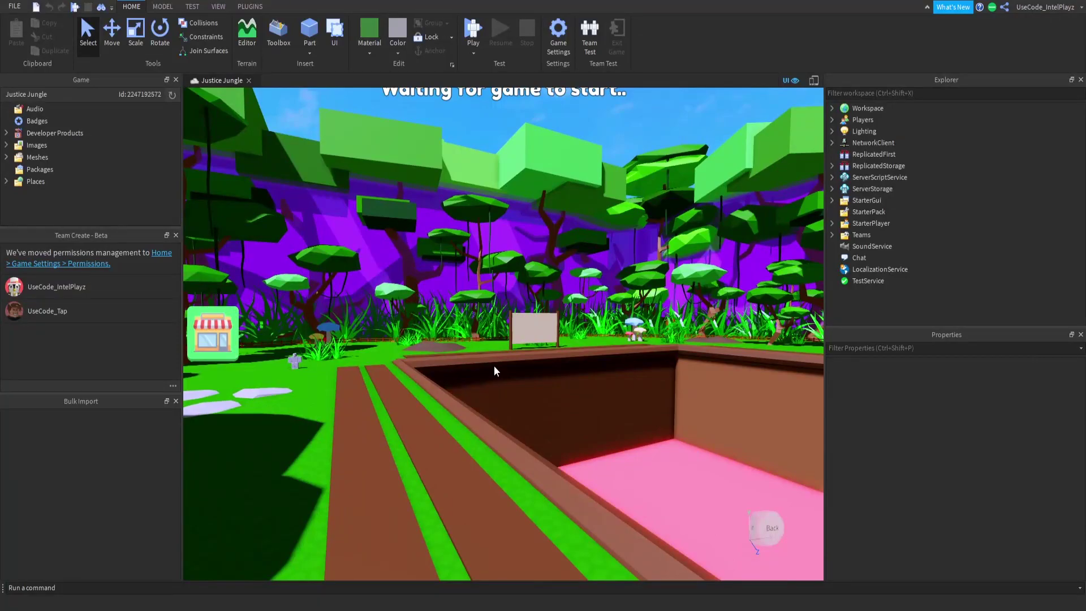
pyautogui.scroll(8, 497, 360)
pyautogui.scroll(-5, 529, 416)
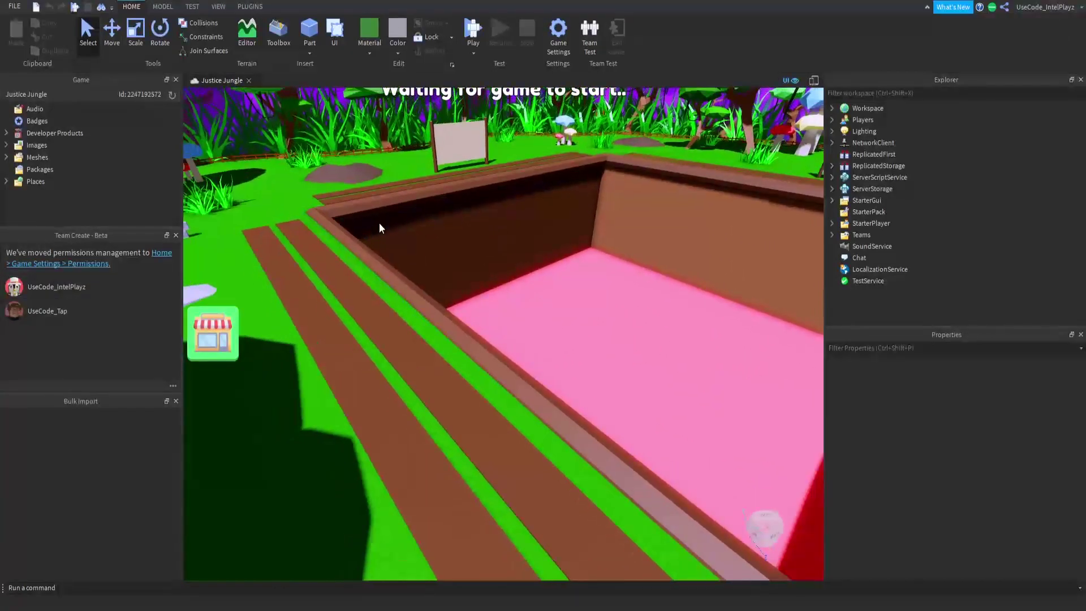
# Step: Start a local server test with 2 players and arrange the client windows
pyautogui.click(195, 7)
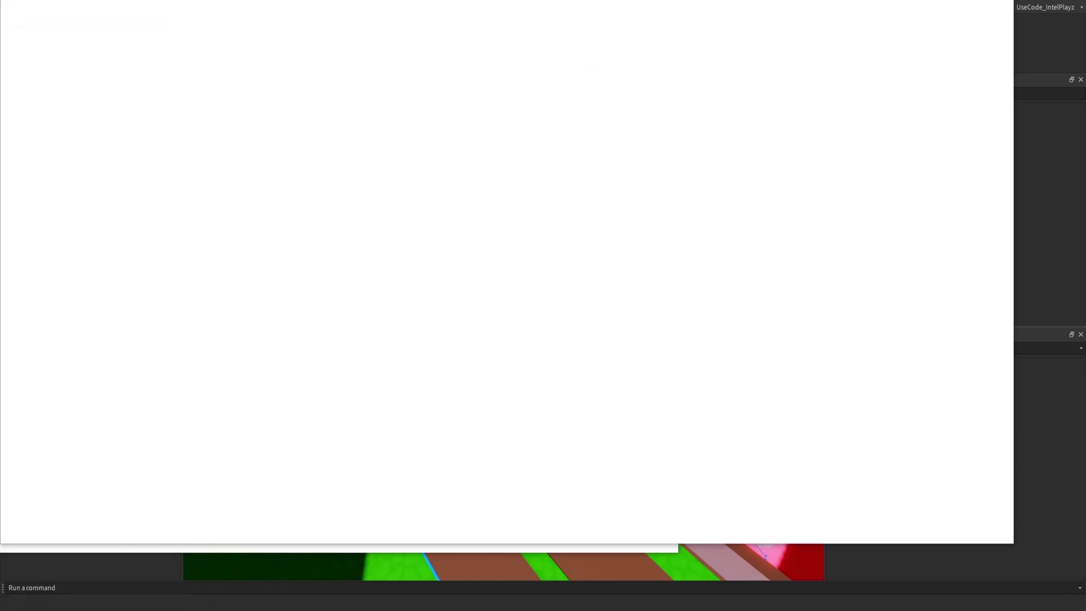
pyautogui.moveTo(152, 0); pyautogui.dragTo(192, 21)
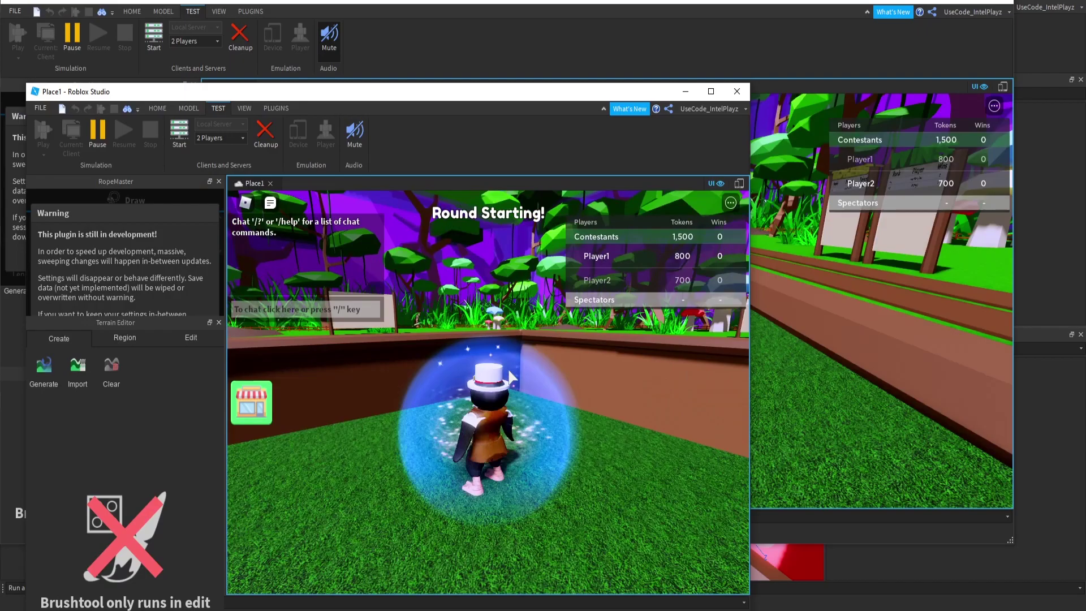
# Step: Turn the game camera around Player1 and walk the character back and forth on its grass plate
pyautogui.moveTo(509, 371); pyautogui.dragTo(508, 368, button='right')
pyautogui.scroll(-4, 508, 368)
pyautogui.moveTo(469, 277); pyautogui.dragTo(474, 300, button='right')
pyautogui.press('w')
pyautogui.press('s')
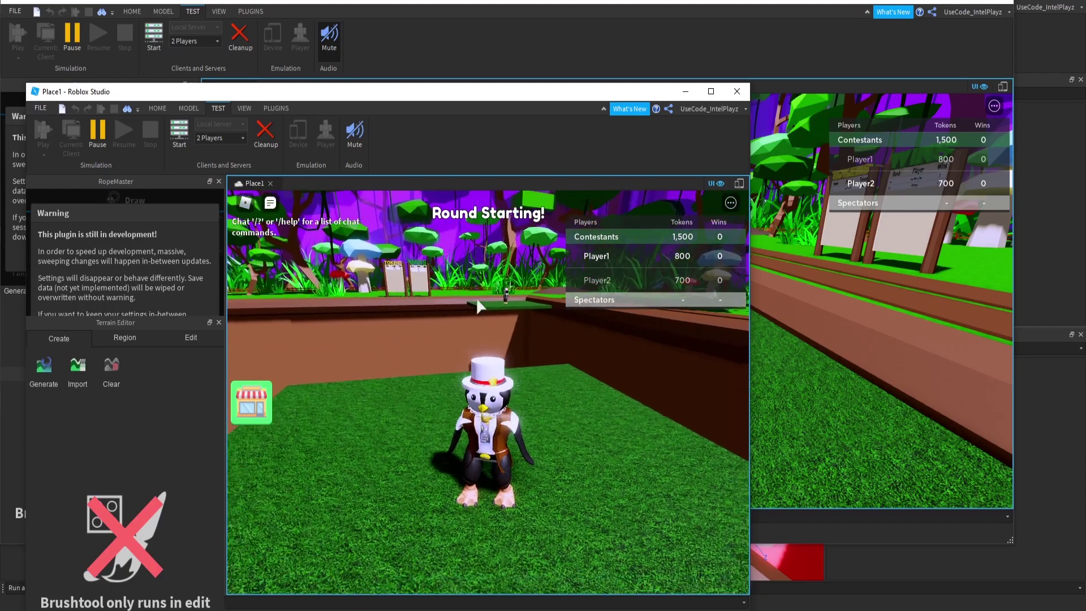
pyautogui.press('w')
# Step: Maximize Player1's client and move the character from side to side while watching Player2's plate
pyautogui.click(711, 91)
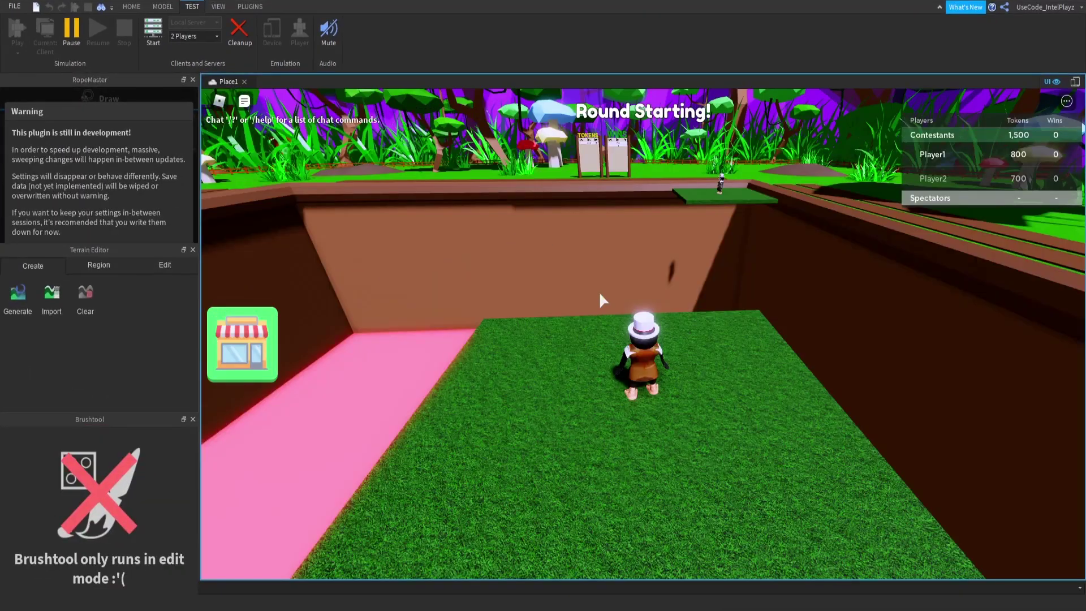
pyautogui.press('a')
pyautogui.press('d')
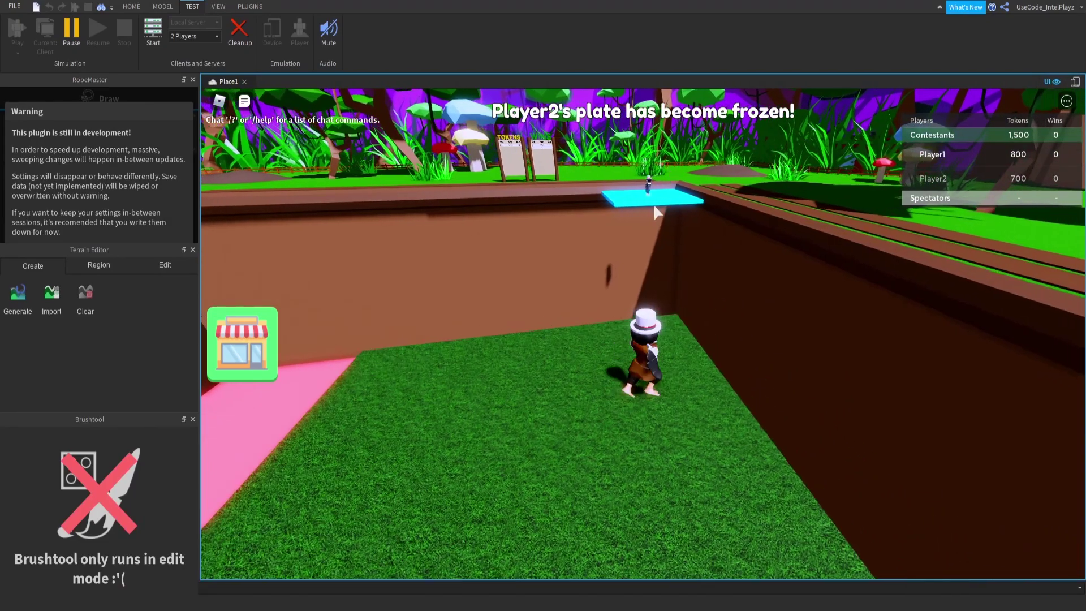
pyautogui.press('a')
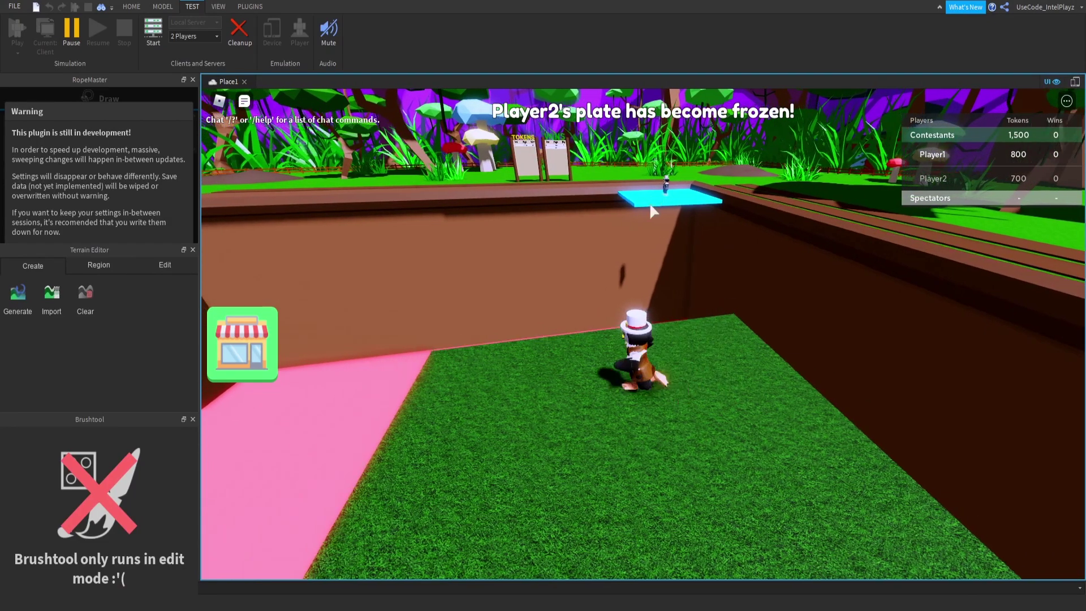
pyautogui.press('d')
pyautogui.press('a')
pyautogui.press('d')
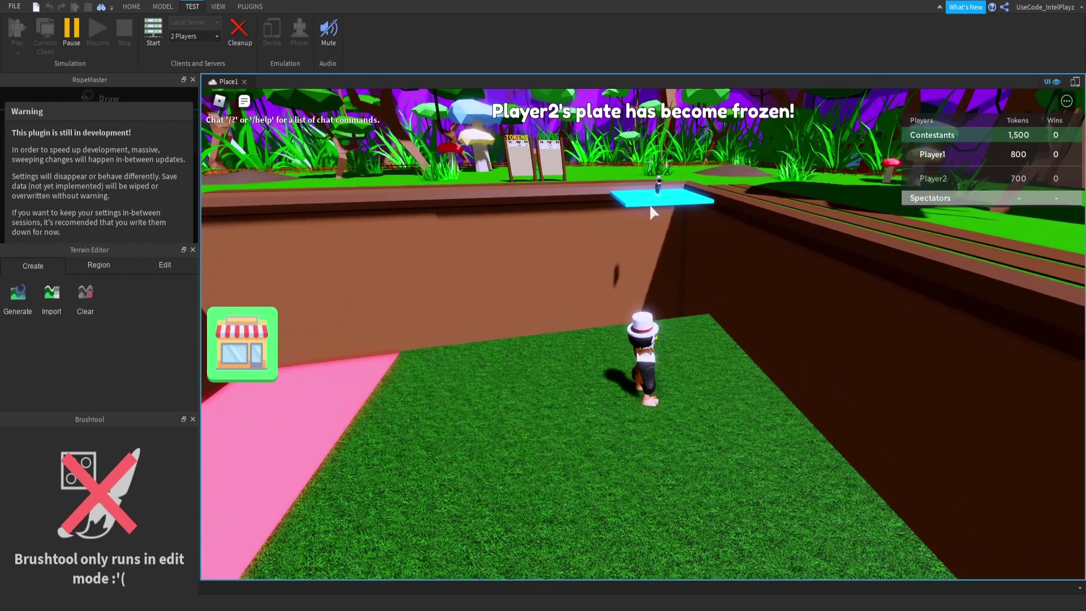
pyautogui.press('a')
# Step: Switch to Player2's client at full size and walk the character from side to side on the frozen plate
pyautogui.moveTo(643, 2)
pyautogui.mouseDown()
pyautogui.moveTo(265, 134)
pyautogui.moveTo(8, 84)
pyautogui.moveTo(0, 100)
pyautogui.mouseUp()
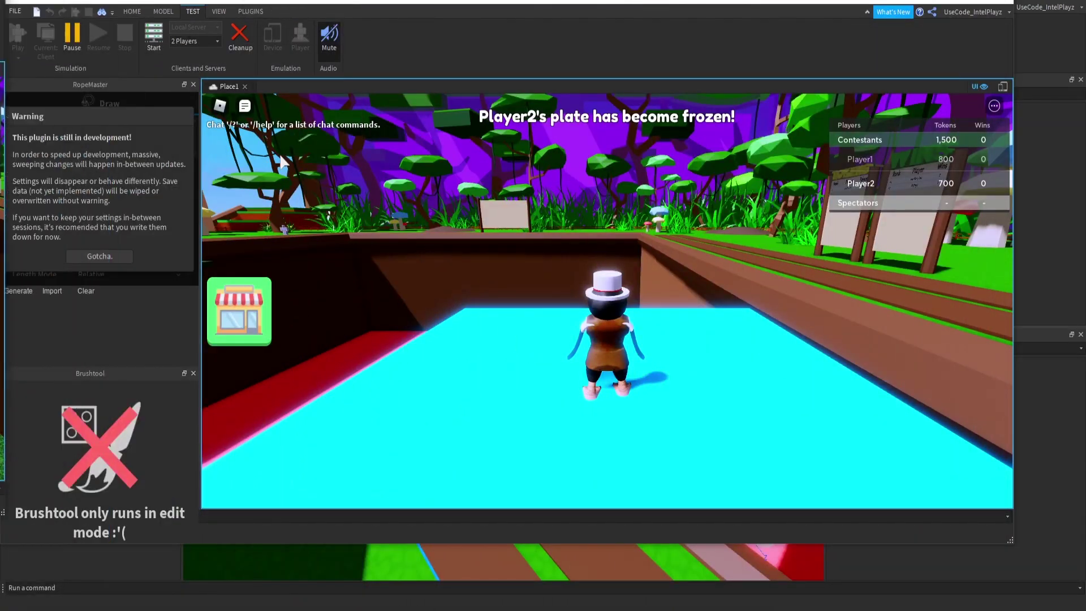
pyautogui.moveTo(299, 2); pyautogui.dragTo(351, 0)
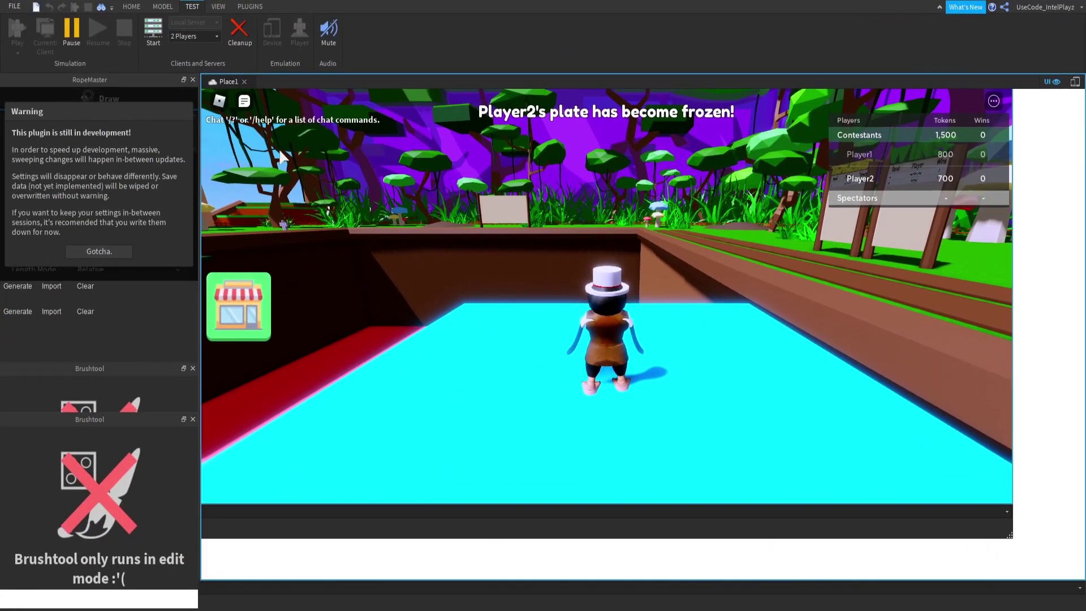
pyautogui.moveTo(648, 356); pyautogui.dragTo(634, 365, button='right')
pyautogui.press('d')
pyautogui.press('a')
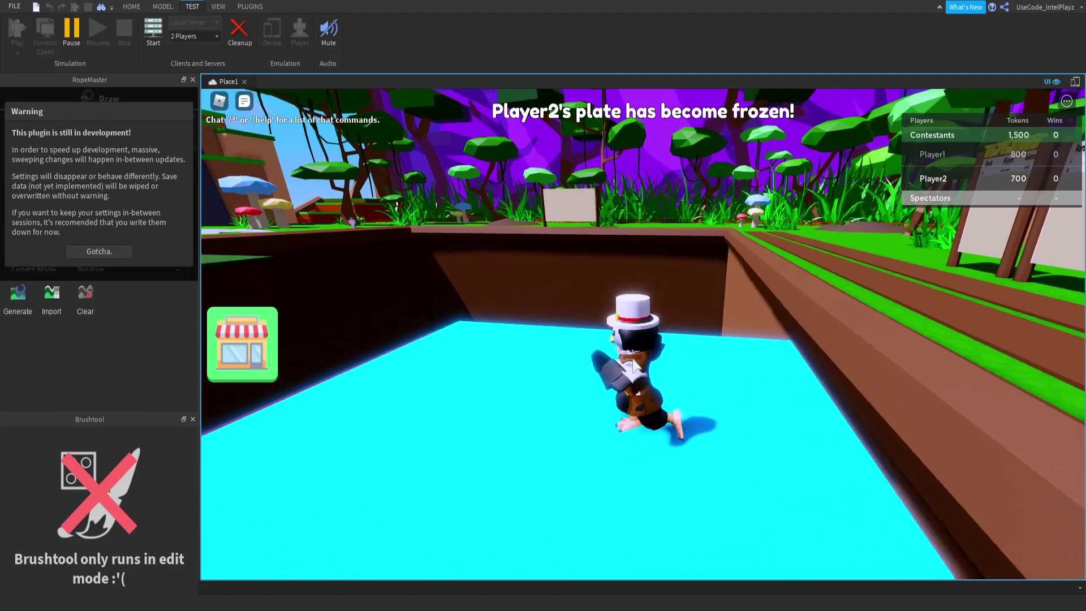
pyautogui.press('d')
pyautogui.press('a')
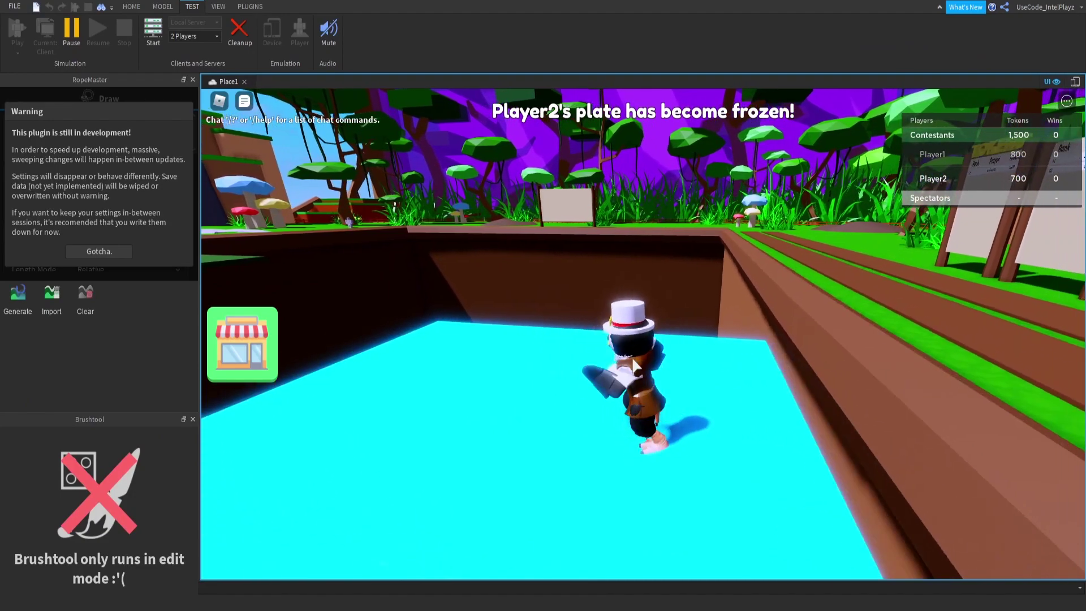
pyautogui.press('a')
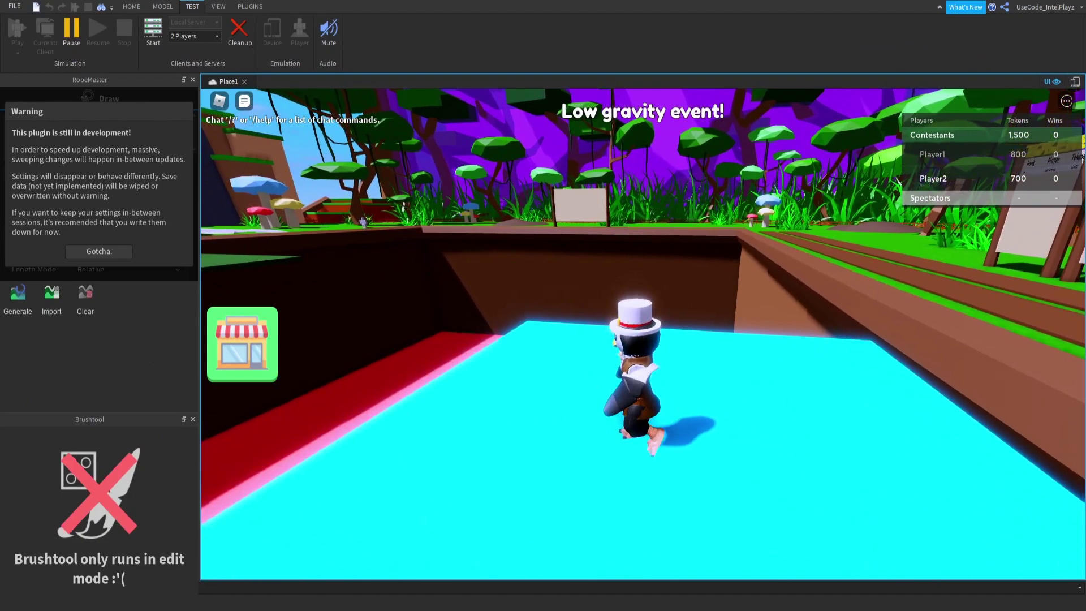
# Step: Open the in-game shop, review its Passes, Products and Titles, and close it again
pyautogui.click(248, 352)
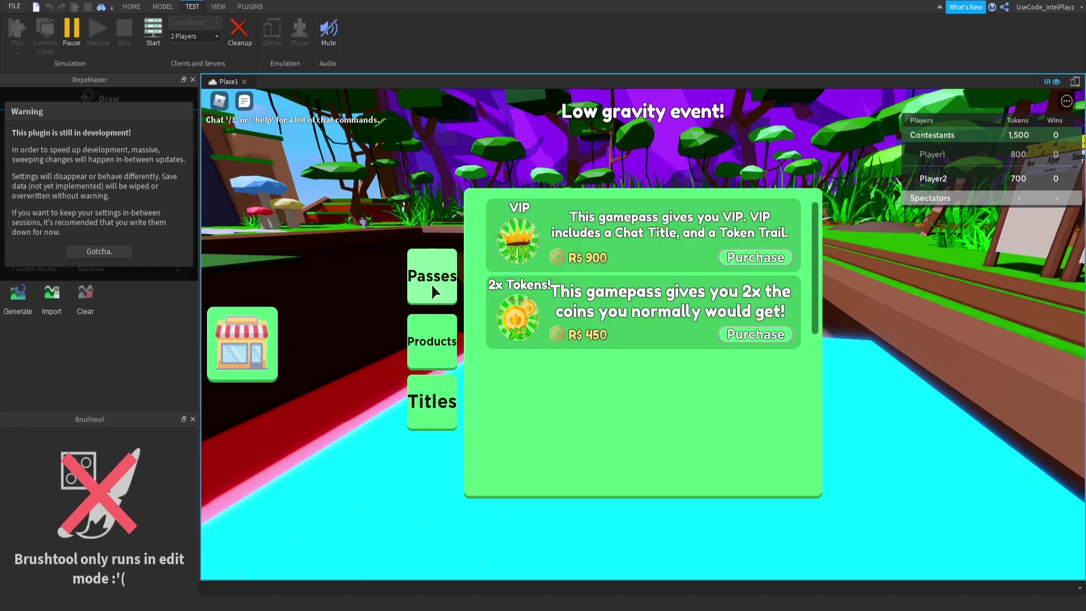
pyautogui.click(436, 351)
pyautogui.click(432, 407)
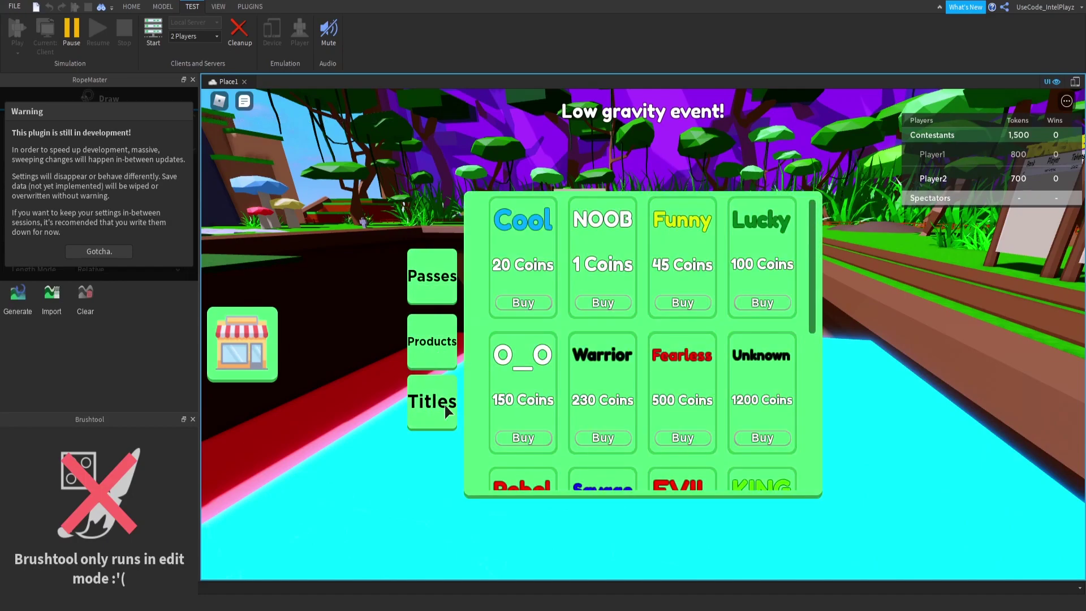
pyautogui.scroll(-2, 567, 341)
pyautogui.scroll(2, 567, 342)
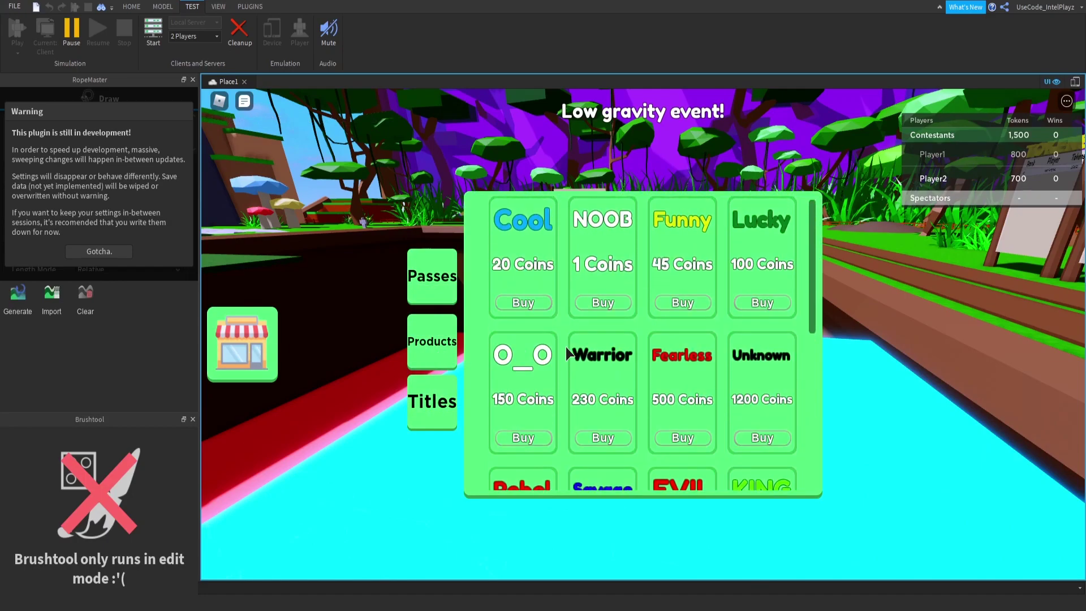
pyautogui.click(243, 355)
# Step: Test Player2's jumping and walking on the frozen plate while looking around the pit
pyautogui.moveTo(560, 263); pyautogui.dragTo(572, 263, button='right')
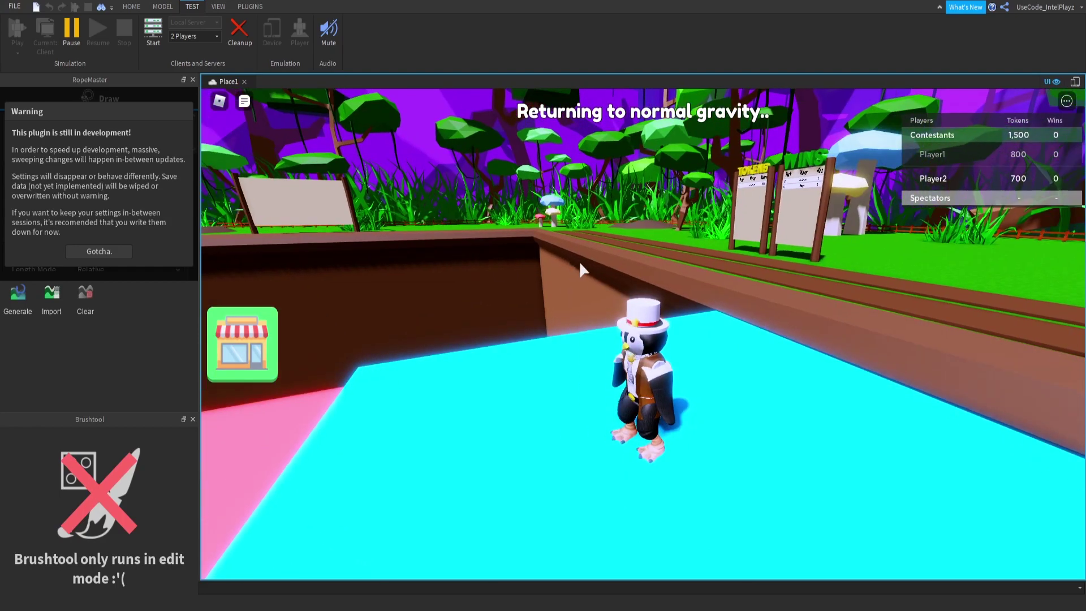
pyautogui.press('space')
pyautogui.press('w')
pyautogui.moveTo(622, 292); pyautogui.dragTo(629, 308, button='right')
pyautogui.press('s')
pyautogui.press('space')
pyautogui.press('w')
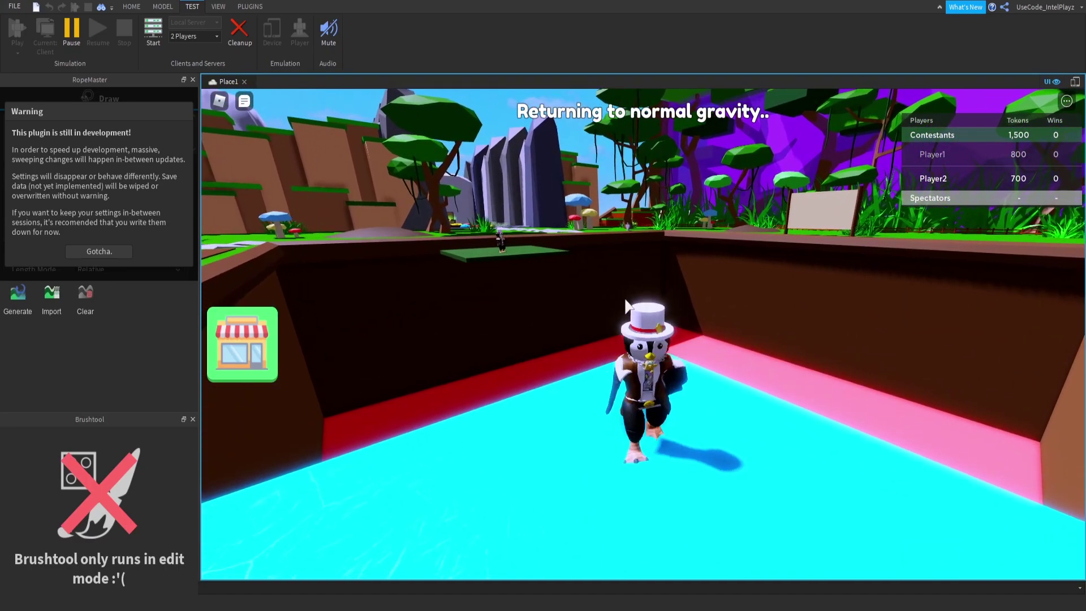